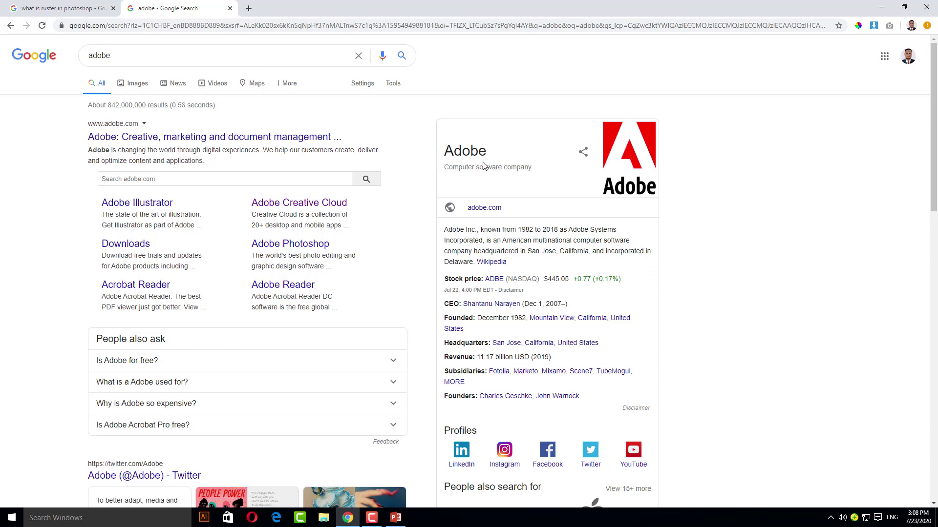
- Search Google for "adobe creative cloud" in a new tab and look over the results
left_click(249, 8)
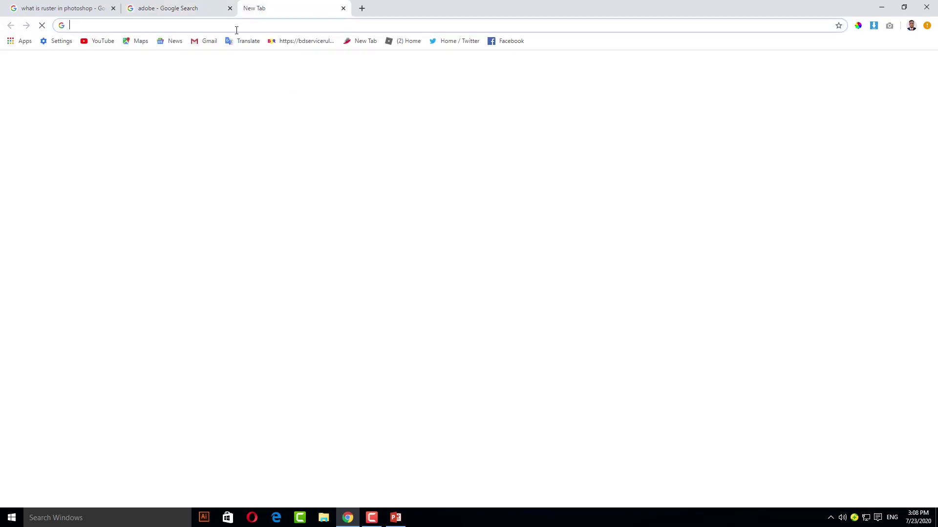
left_click(240, 28)
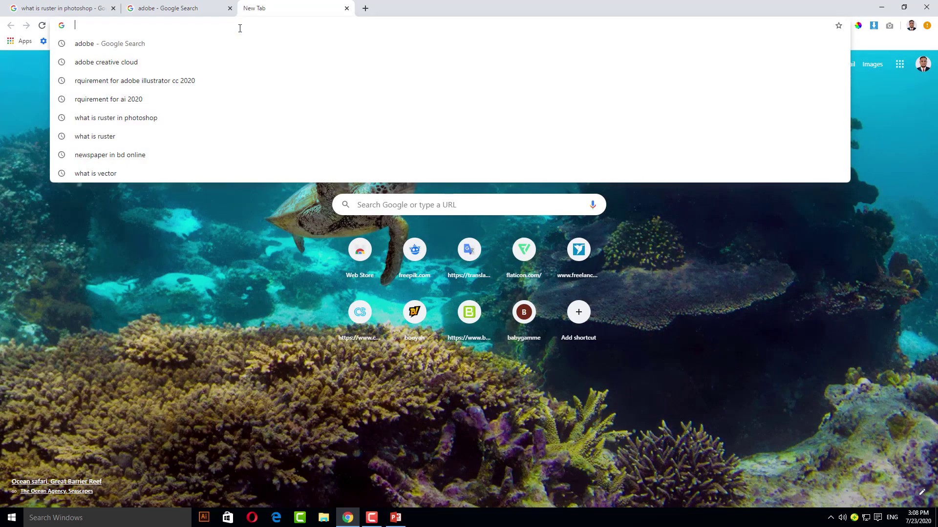
type("Adobe")
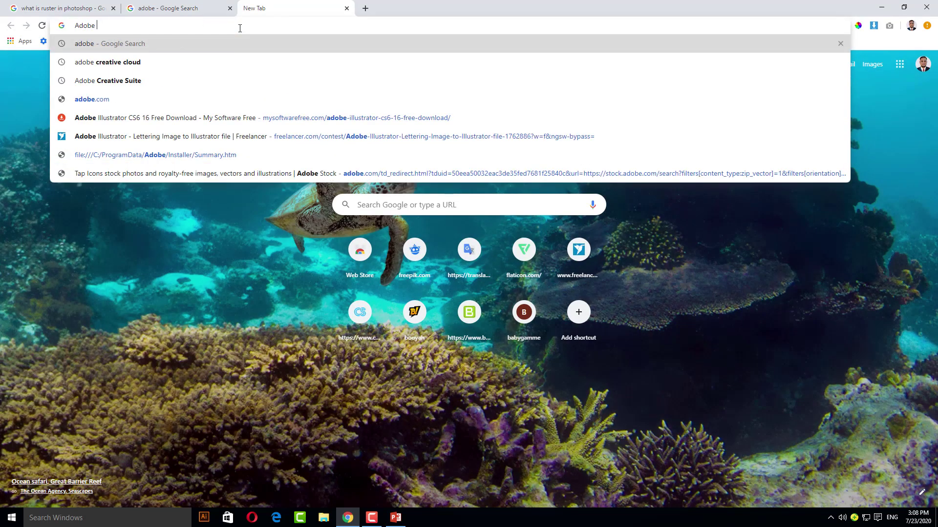
left_click(144, 62)
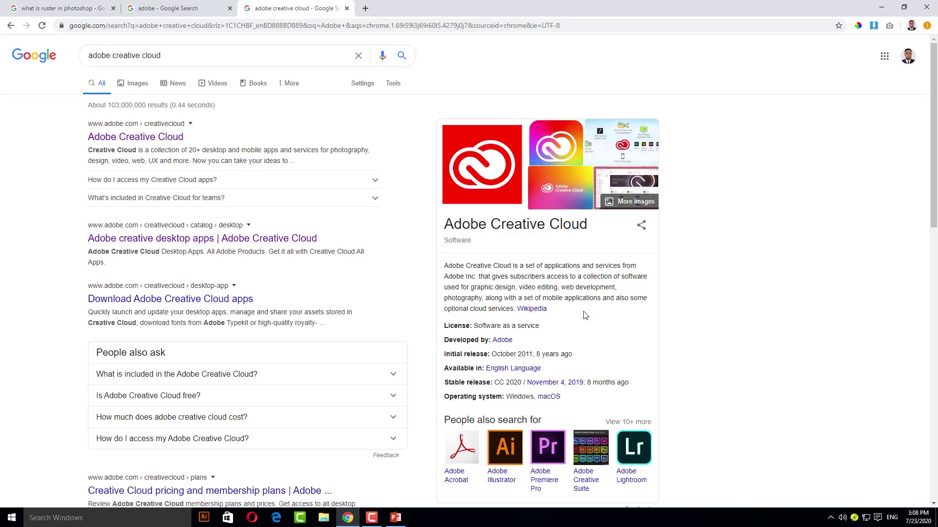
scroll(586, 316, "down", 2)
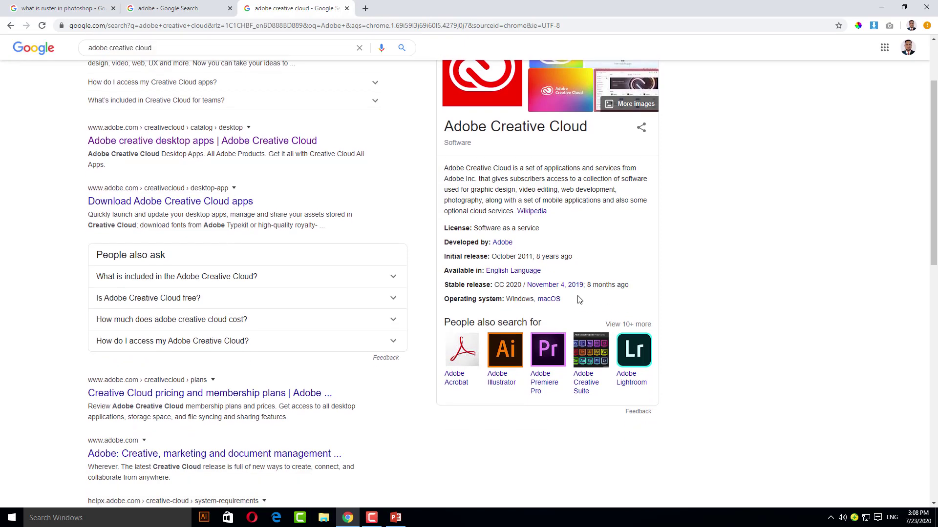
scroll(486, 296, "up", 2)
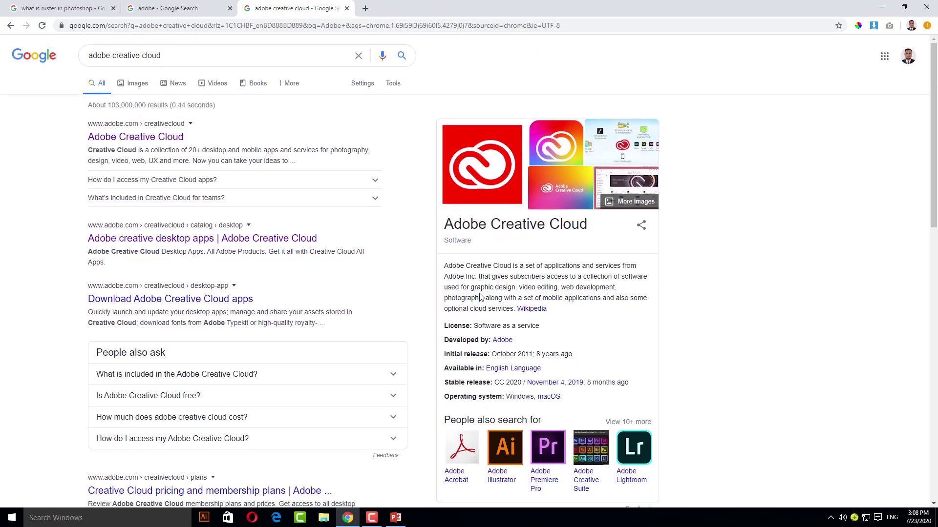
scroll(480, 297, "down", 1)
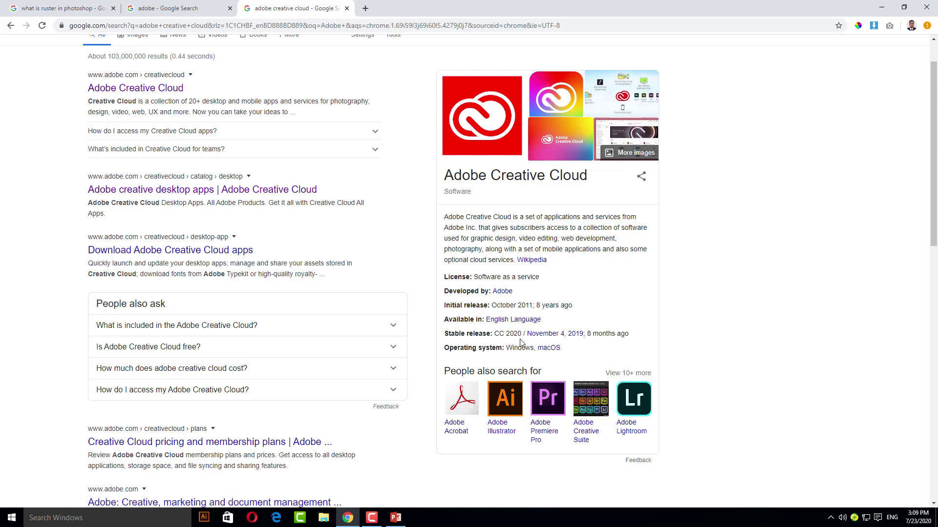
- Look up the related Adobe Creative Suite entry and enlarge the Adobe Creative Suite Vector Icons picture from its image results
left_click(581, 407)
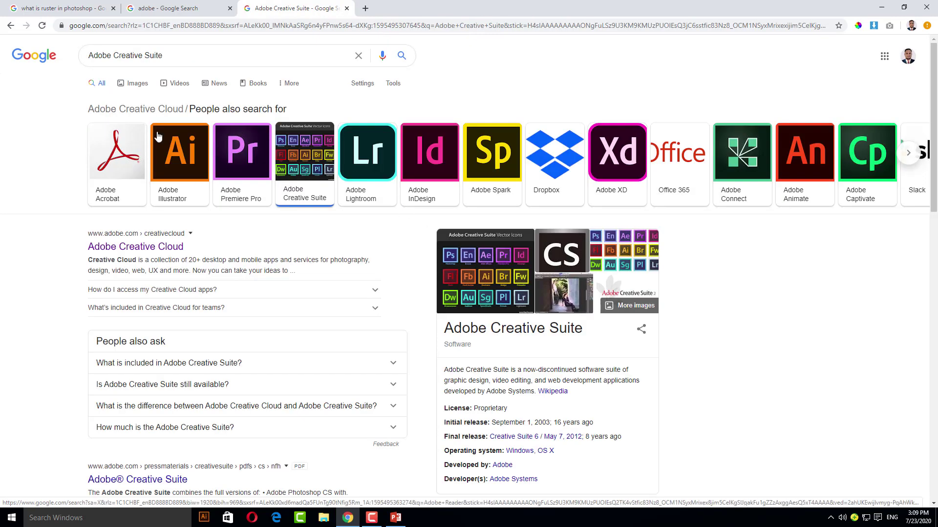
left_click(132, 85)
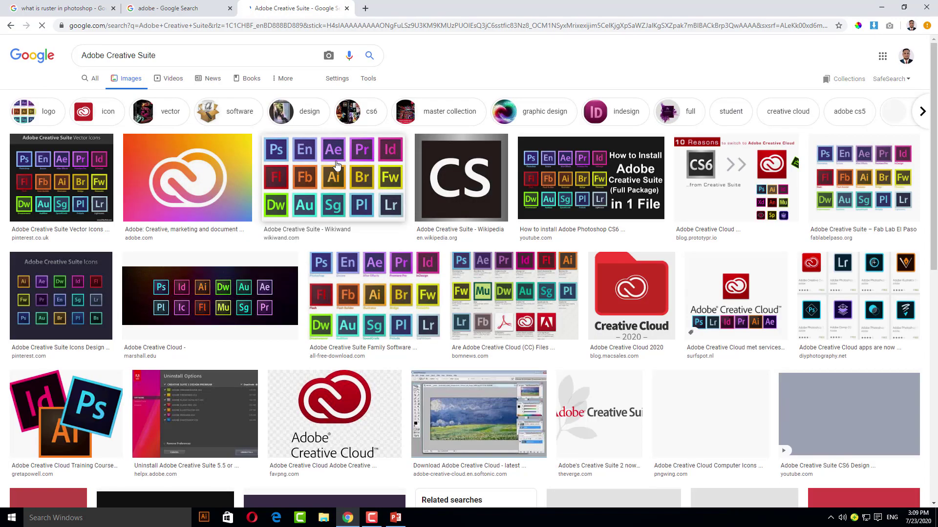
left_click(61, 178)
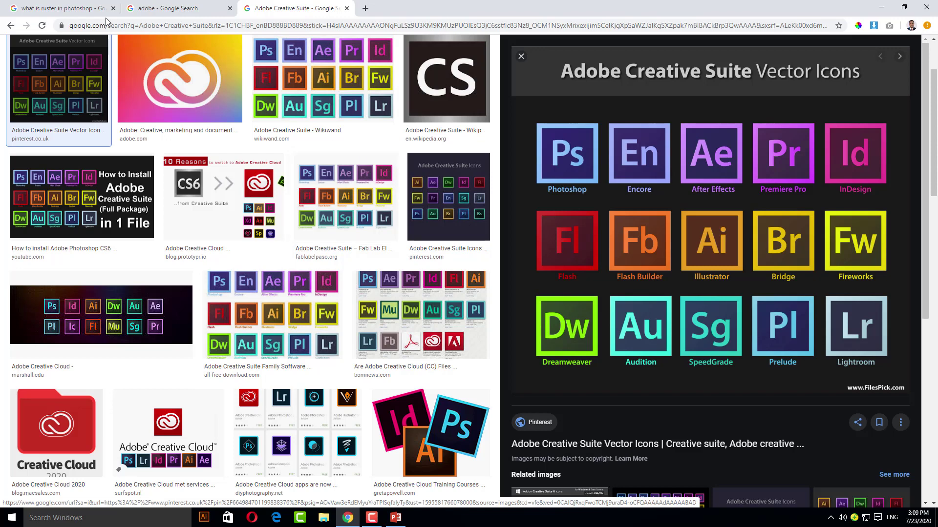
- Return to the "what is ruster in photoshop" results, enlarge the page to 150%, and read the raster definition
left_click(61, 9)
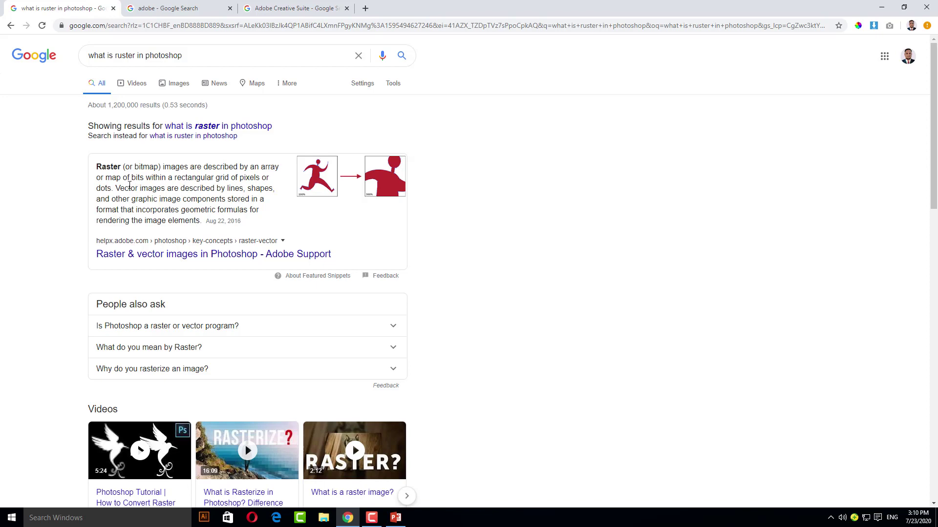
key("ctrl+plus")
key("ctrl+plus")
key("ctrl+plus")
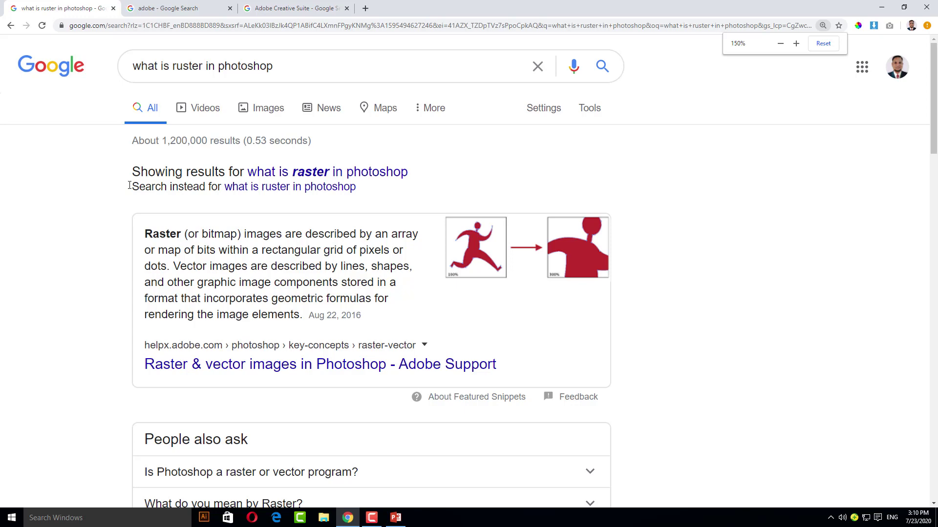
scroll(130, 186, "down", 2)
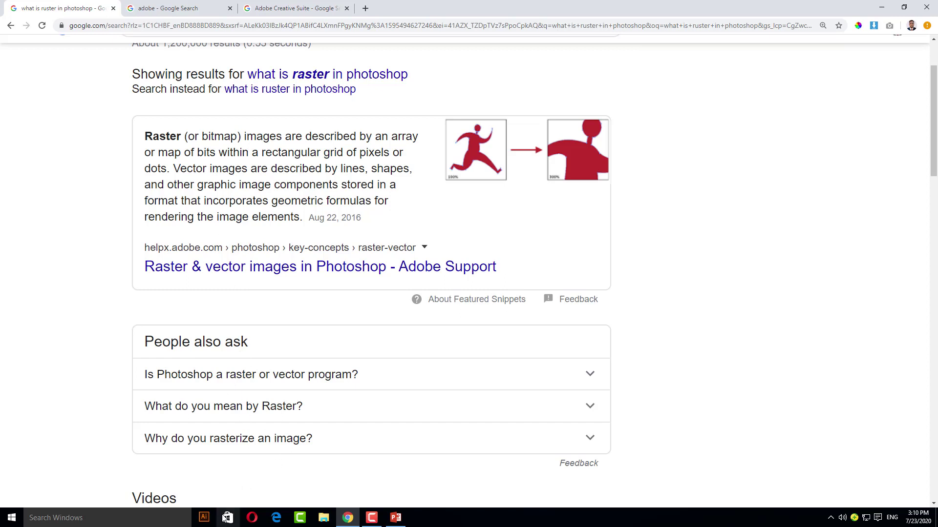
- Switch to Adobe Illustrator and create a new 1000 x 500 px RGB document with one artboard
left_click(206, 520)
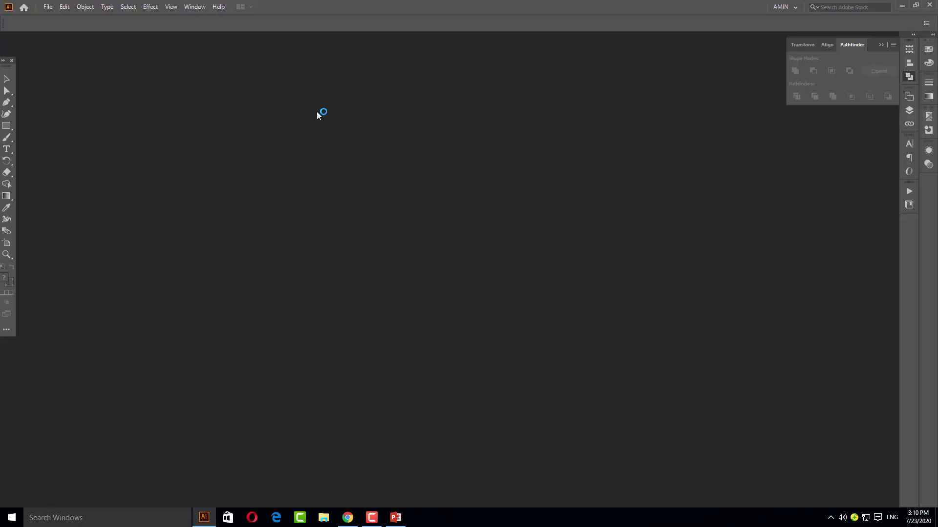
left_click(49, 8)
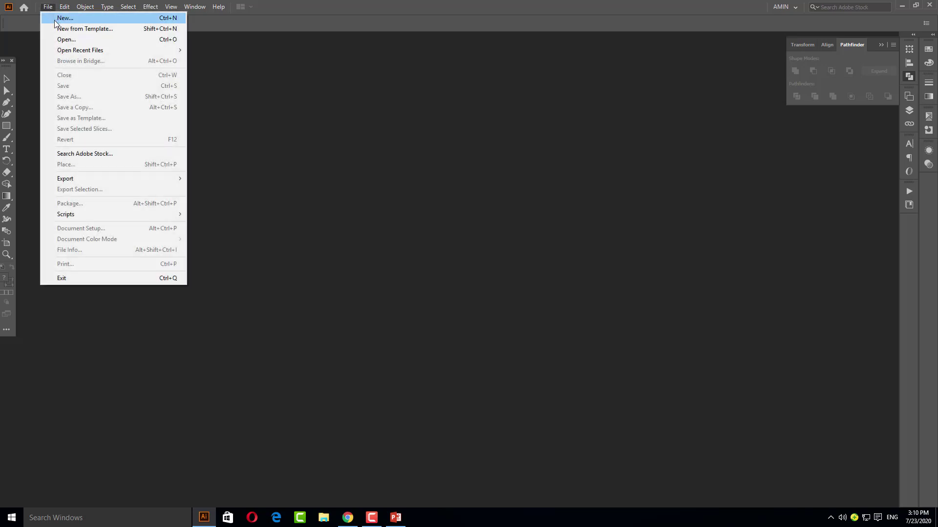
left_click(55, 20)
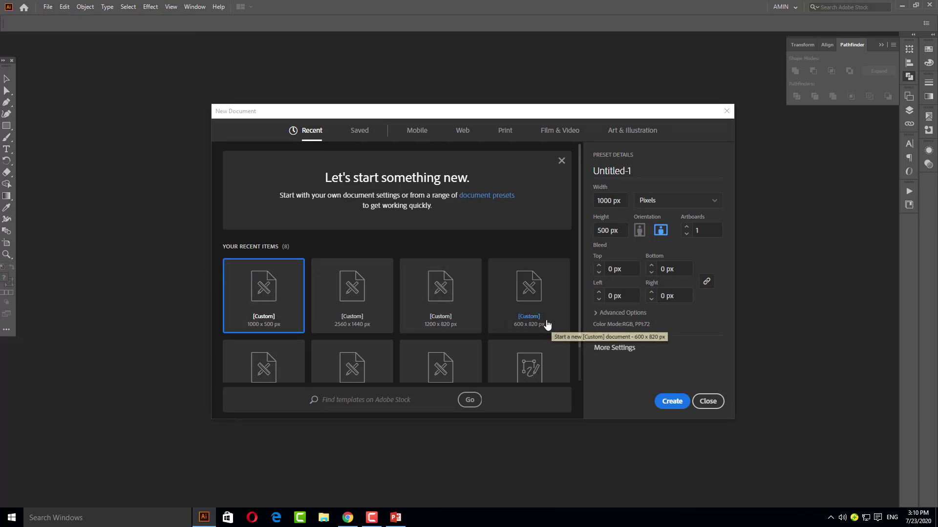
left_click(675, 403)
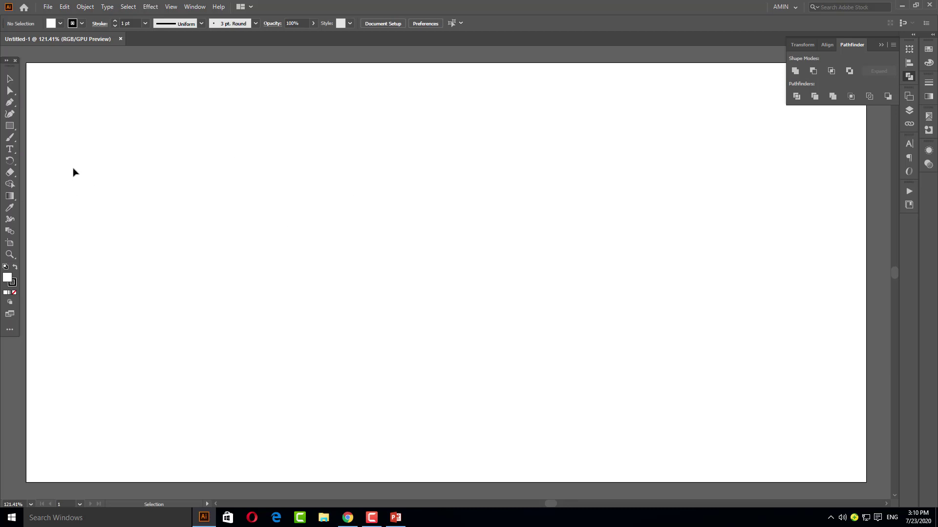
- Draw a square about 96 px wide in the upper-left area of the artboard and swap its fill and stroke colours
left_click(13, 125)
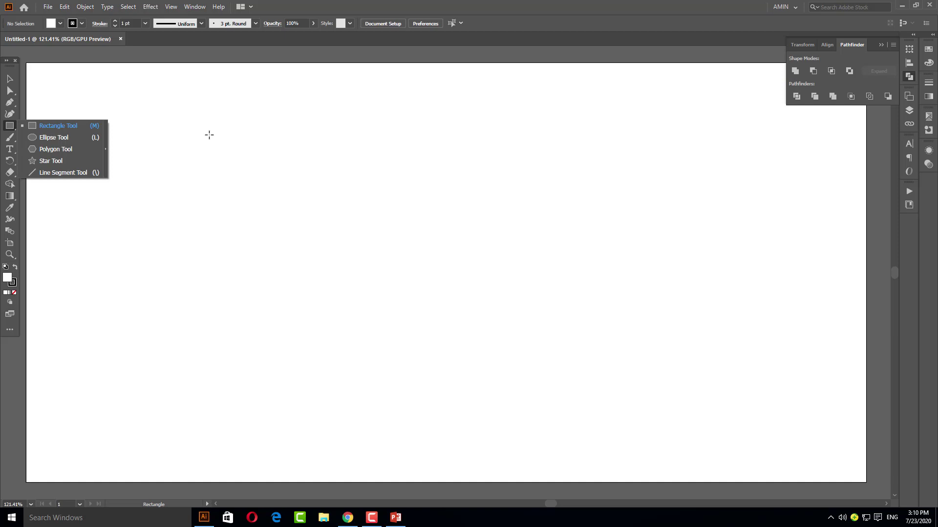
left_click(61, 124)
left_click_drag(285, 143, 366, 223)
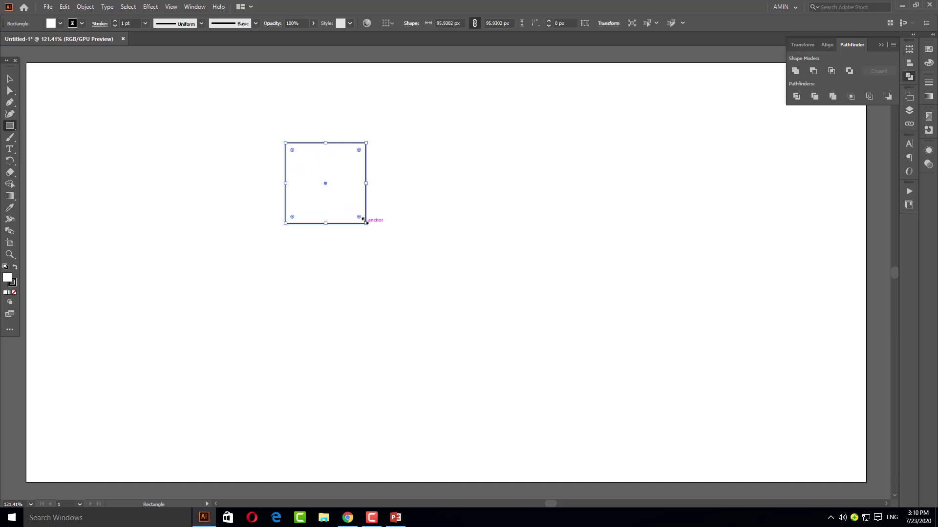
left_click(14, 267)
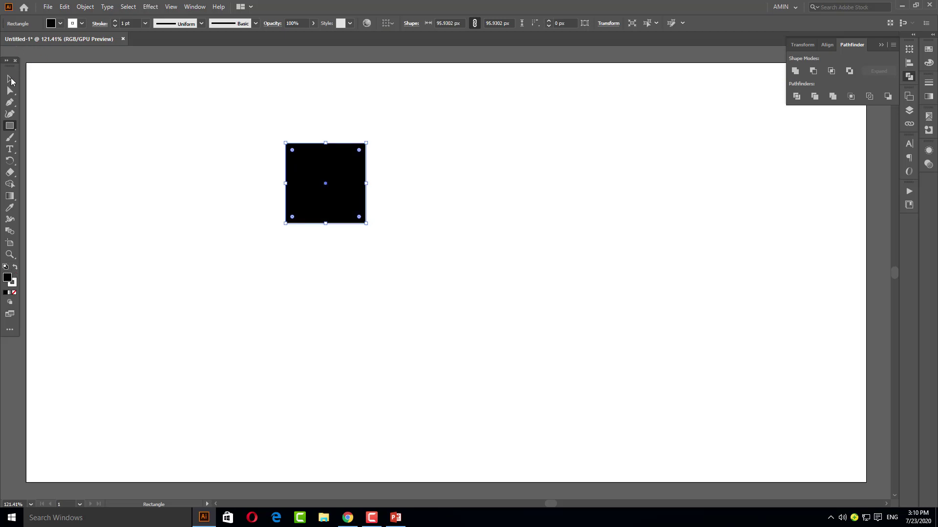
- Duplicate the black square twice diagonally down to the right, so that three squares touch corner to corner
left_click(10, 79)
left_click(235, 214)
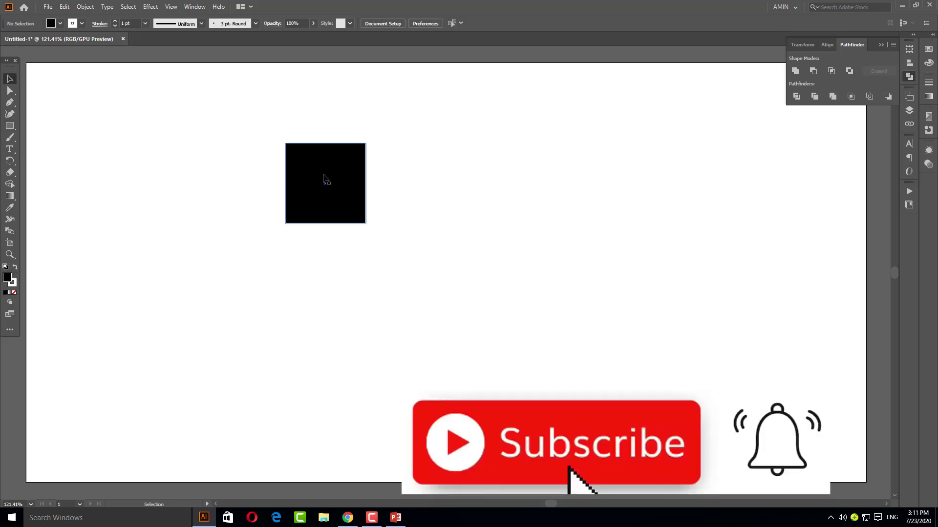
left_click_drag(324, 181, 503, 347)
left_click(623, 340)
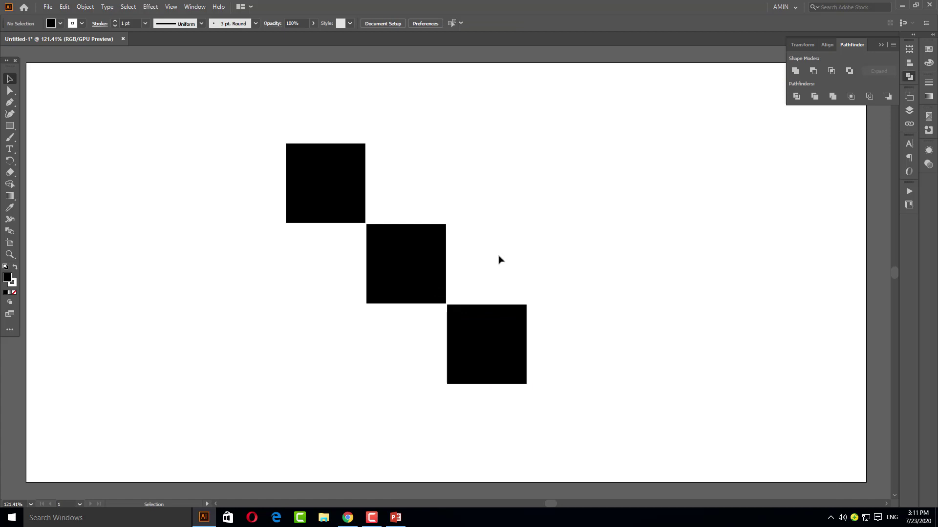
- Move the three diagonal squares together to the left side of the artboard
left_click_drag(323, 128, 585, 389)
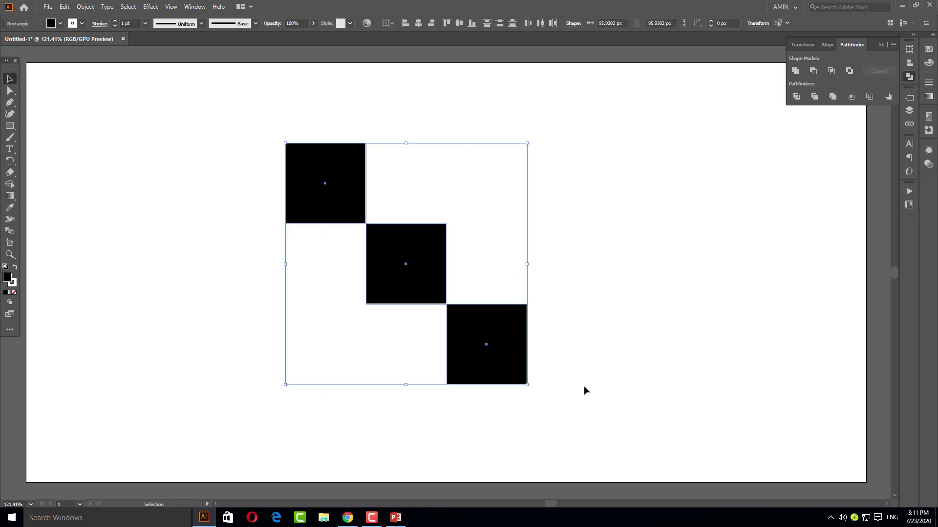
left_click(603, 350)
left_click_drag(593, 357, 129, 172)
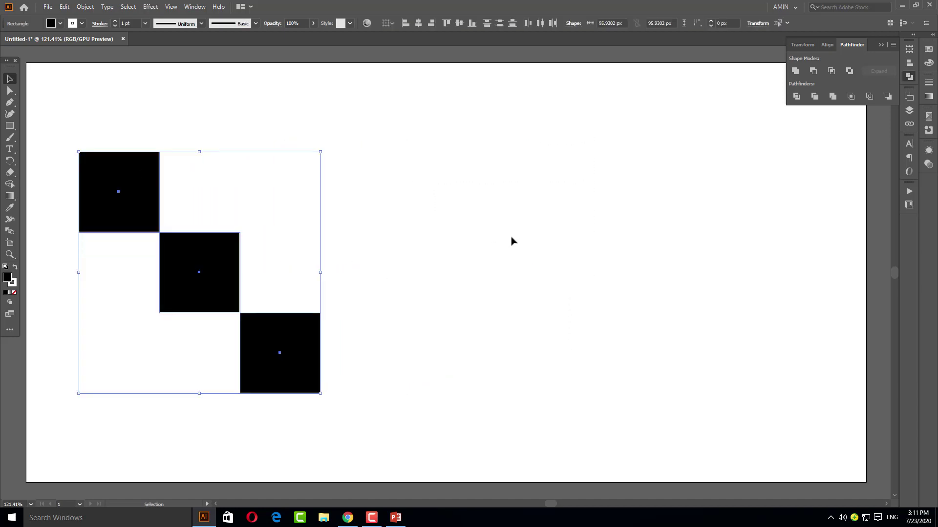
left_click(501, 270)
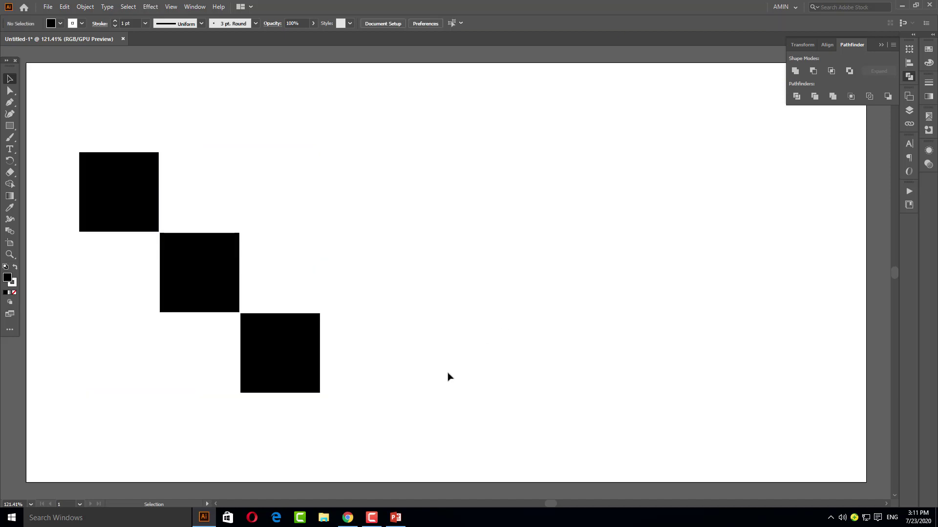
- Remove the stroke from all three diagonal squares
left_click_drag(398, 376, 140, 197)
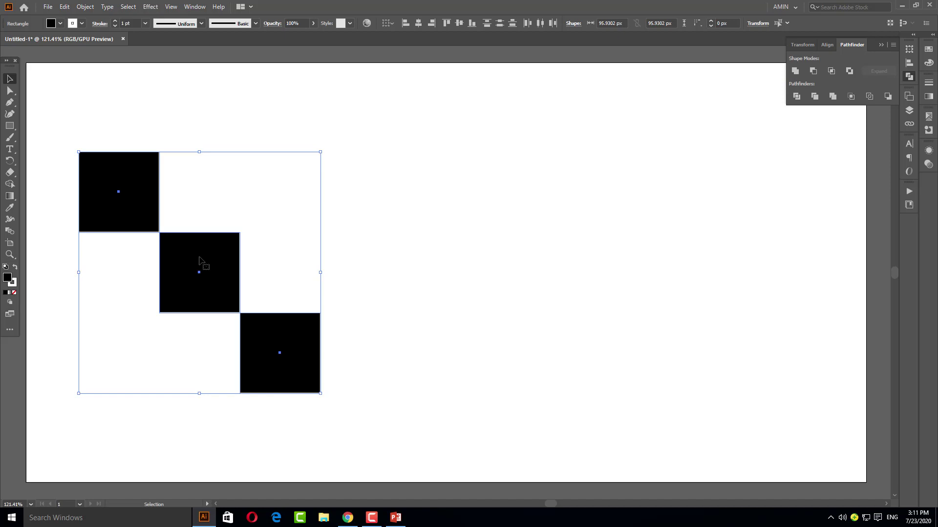
left_click(83, 25)
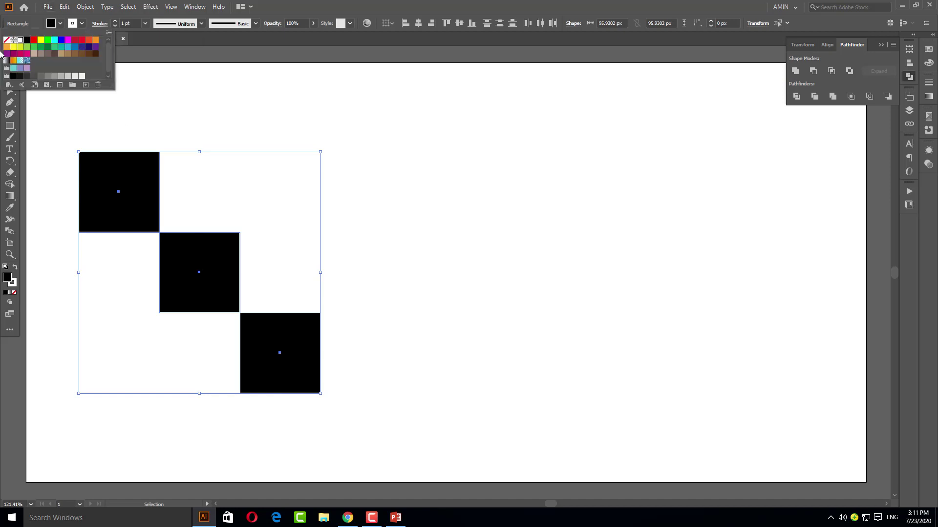
left_click(403, 197)
- Duplicate the three squares to the right half of the artboard and align the copies to their horizontal centre
left_click_drag(374, 332, 481, 157)
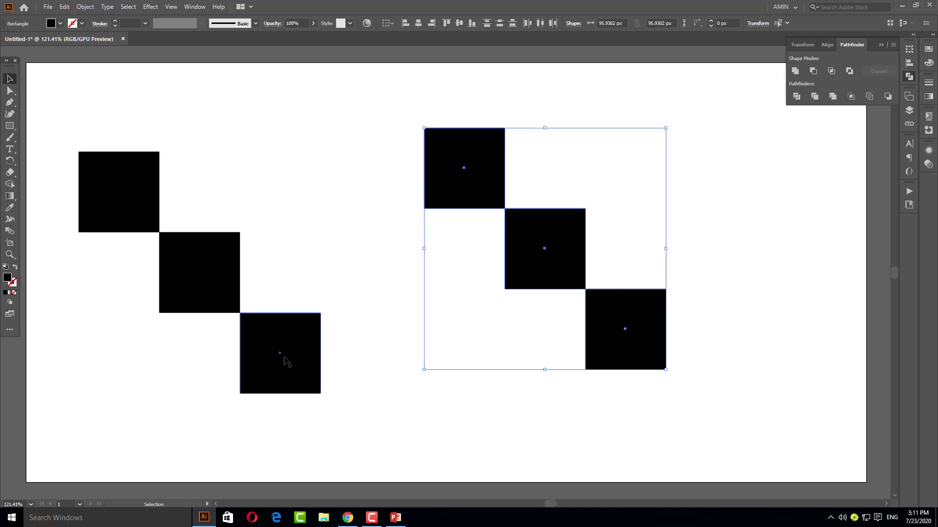
left_click(421, 25)
left_click(673, 400)
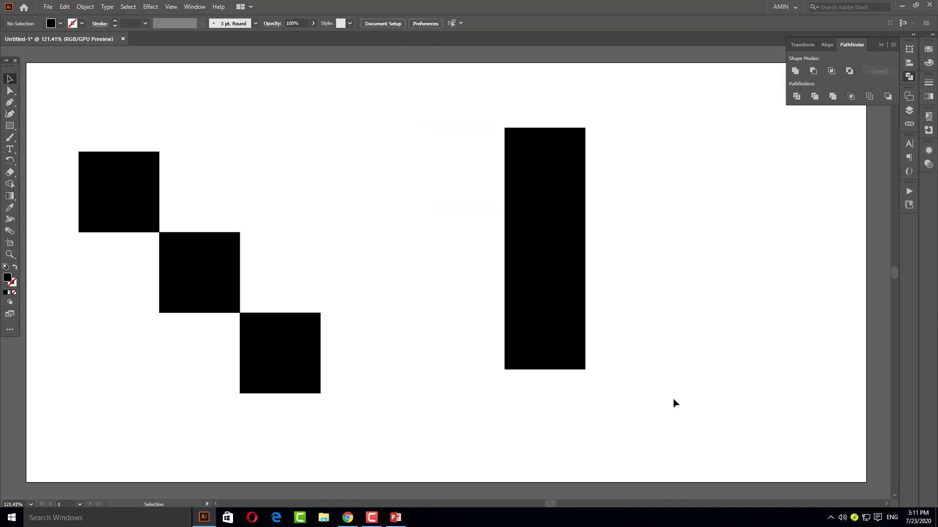
- Move the stacked column of three squares left, closer to the diagonal squares
left_click_drag(660, 420, 542, 104)
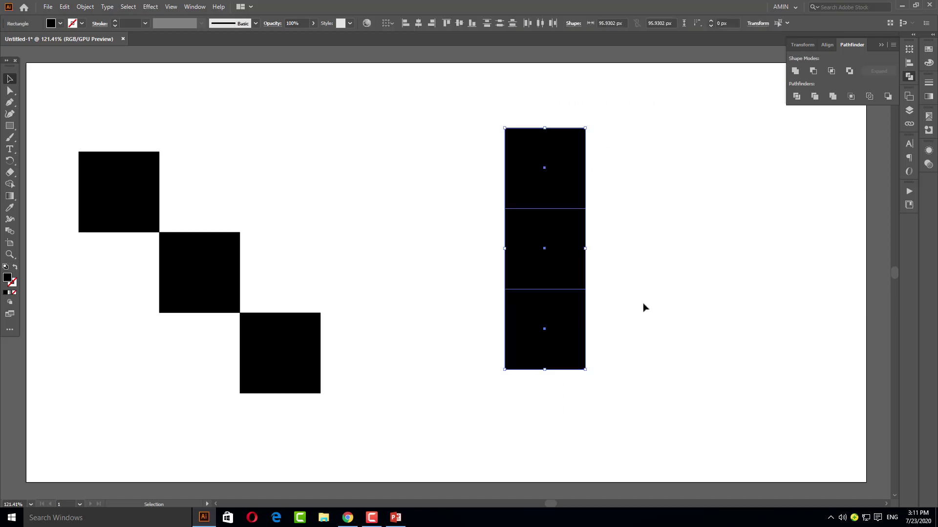
left_click(655, 345)
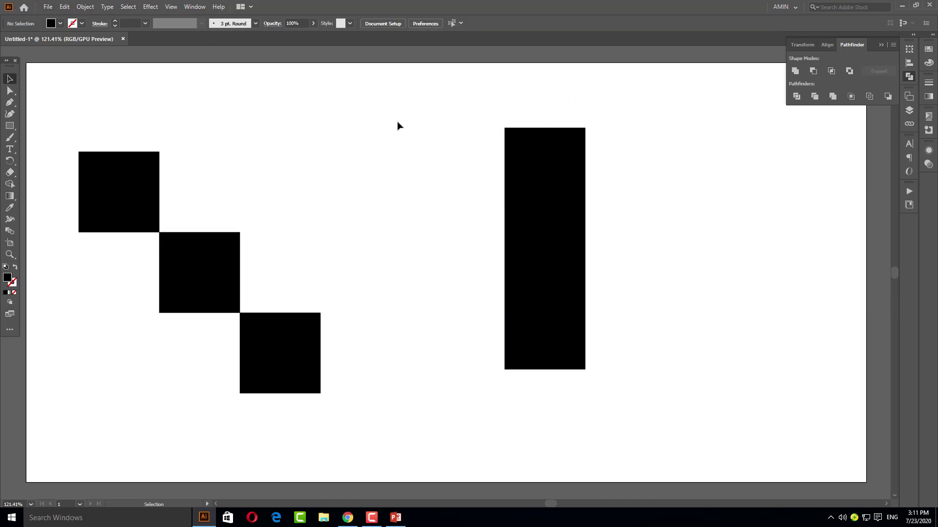
left_click_drag(433, 125, 558, 383)
left_click_drag(549, 339, 430, 340)
left_click(556, 300)
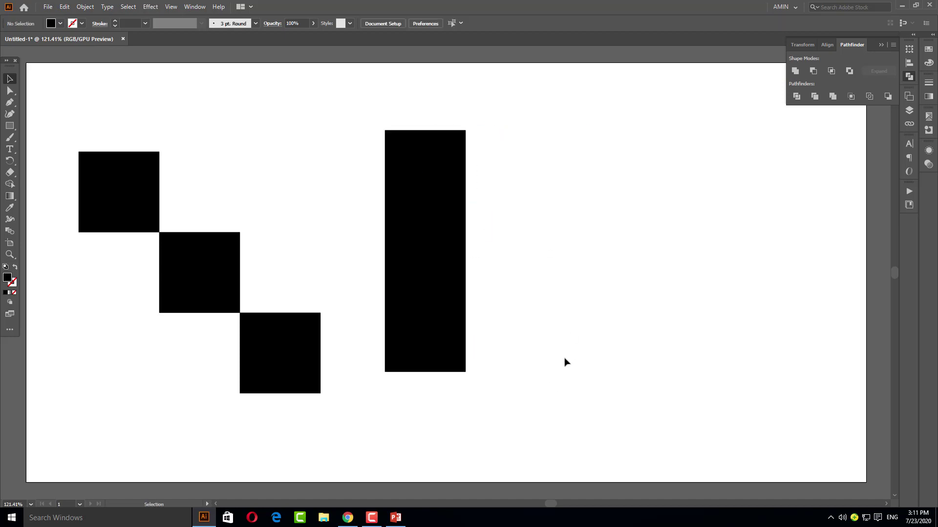
left_click_drag(549, 394, 441, 128)
left_click(487, 195)
left_click(426, 157)
left_click(470, 220)
left_click(438, 262)
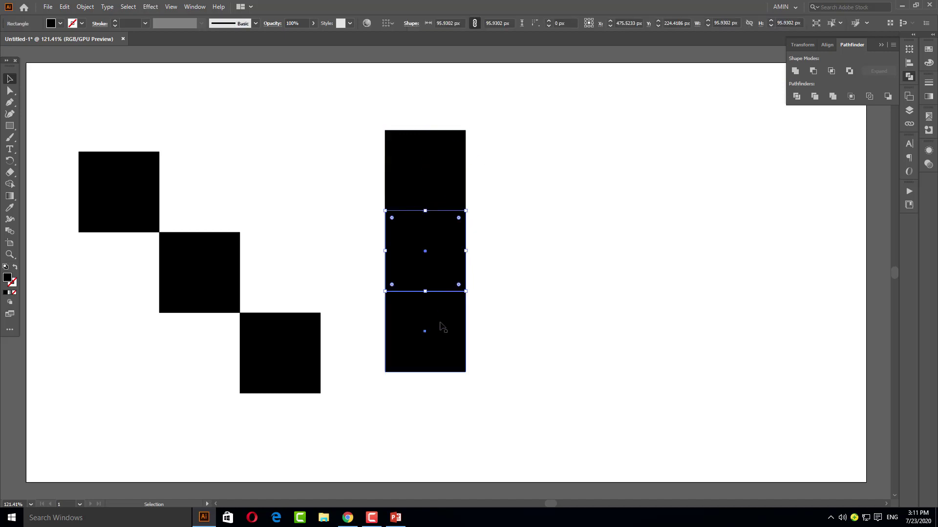
left_click(579, 308)
left_click_drag(38, 107, 299, 410)
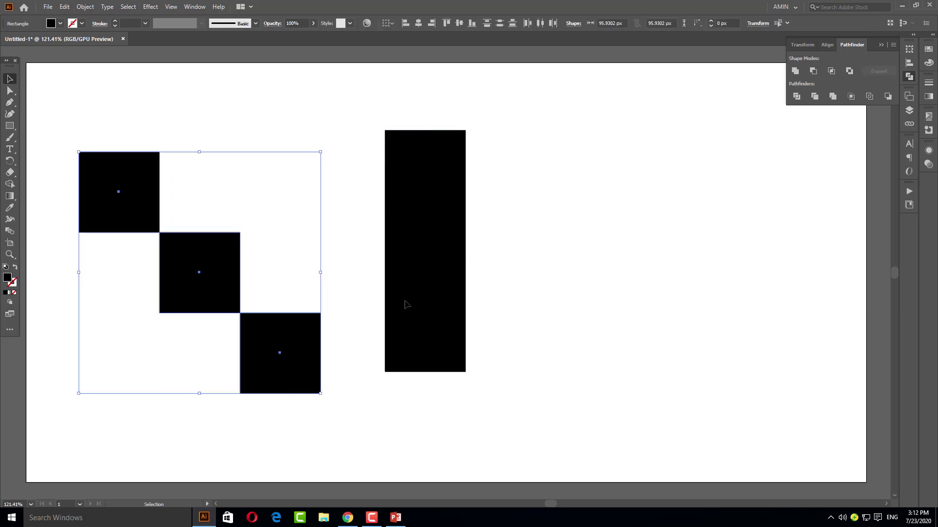
left_click(572, 240)
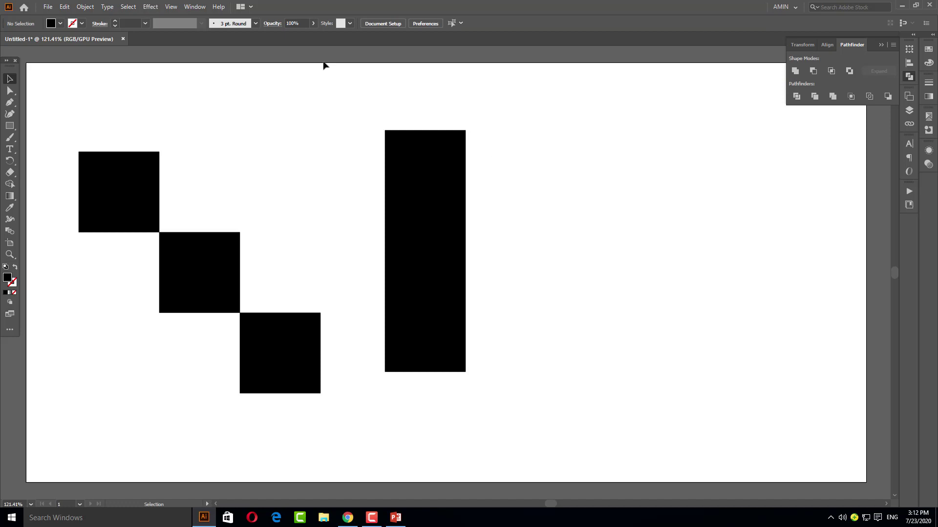
- Open the recent file Vect.ai and copy its faucet graphic
left_click(45, 7)
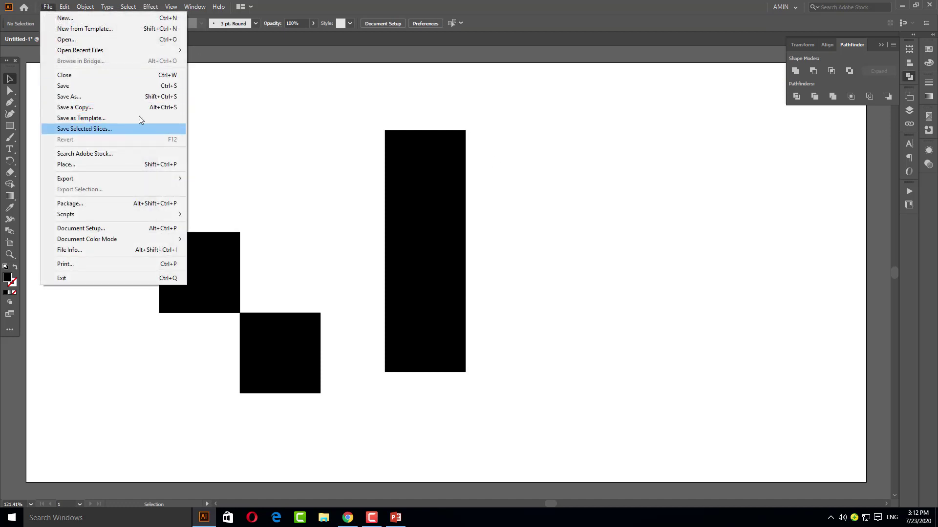
mouse_move(181, 50)
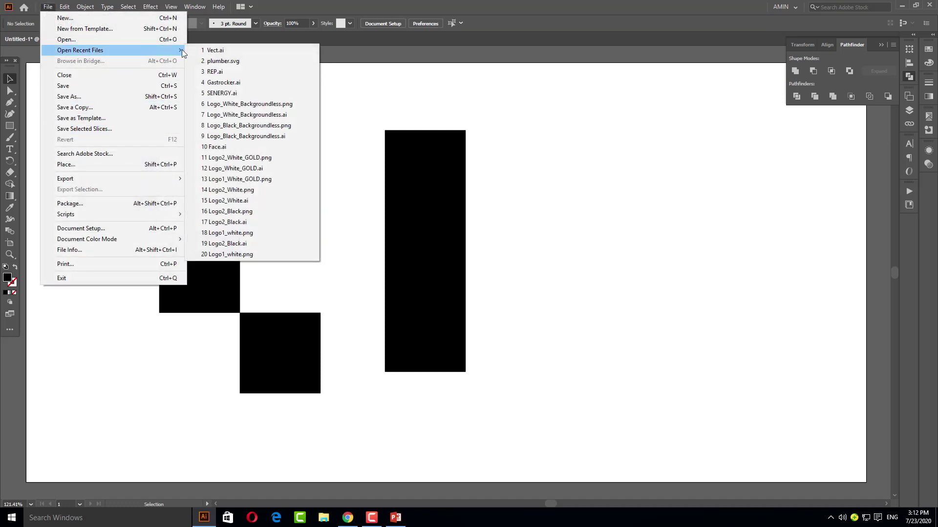
left_click(229, 51)
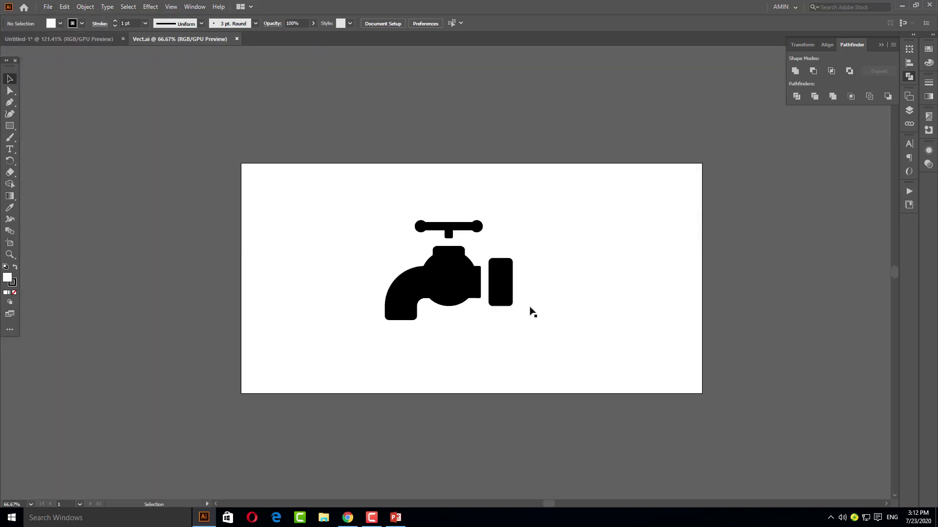
left_click_drag(529, 309, 187, 247)
left_click_drag(569, 373, 570, 373)
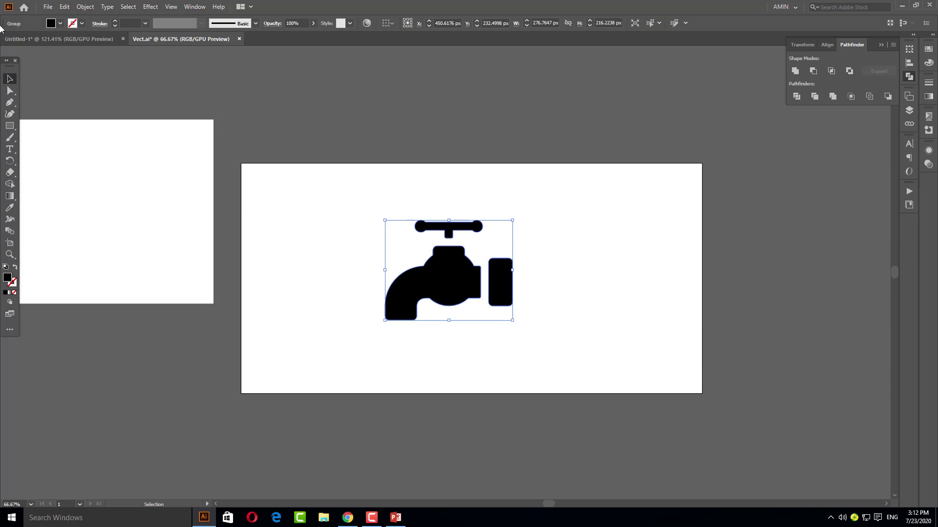
- In the Untitled-1 document, move the stacked column of three squares up and left, partly past the artboard's upper edge
left_click(75, 35)
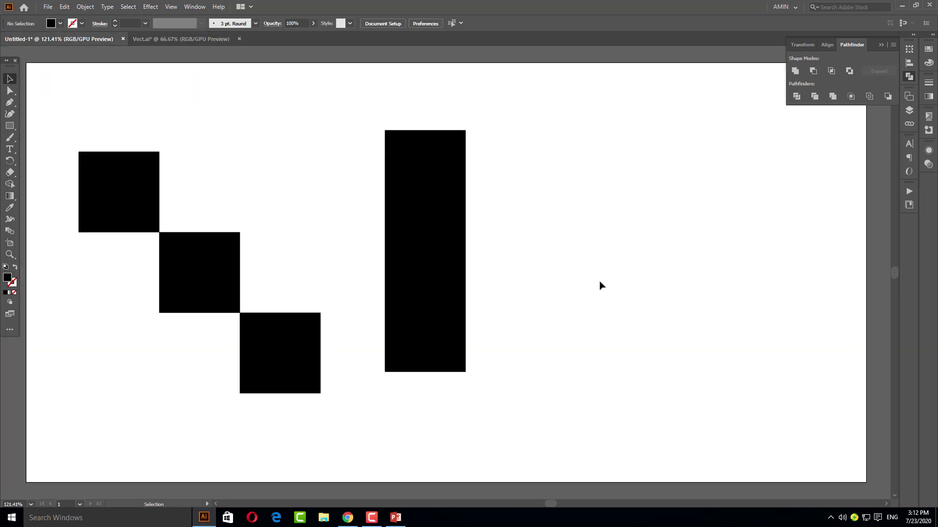
scroll(516, 363, "up", 3)
left_click(435, 324)
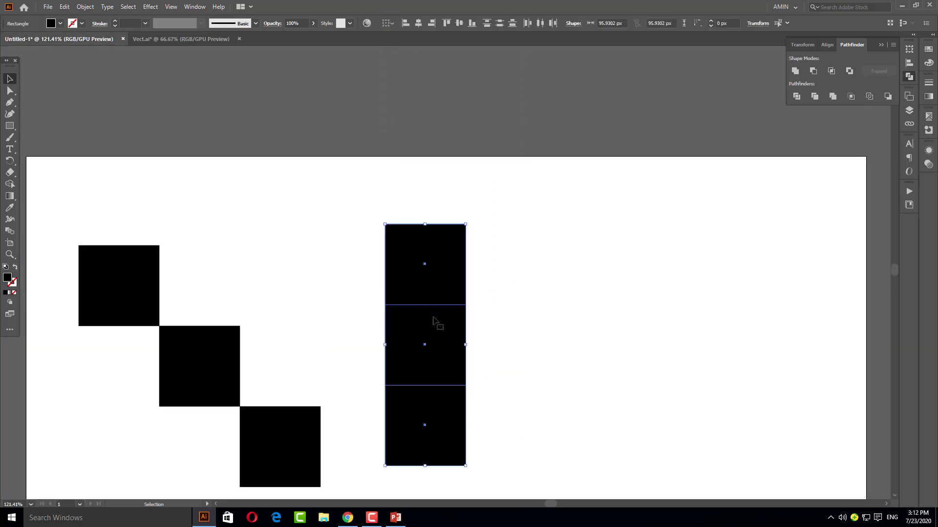
left_click_drag(435, 324, 297, 153)
left_click(492, 309)
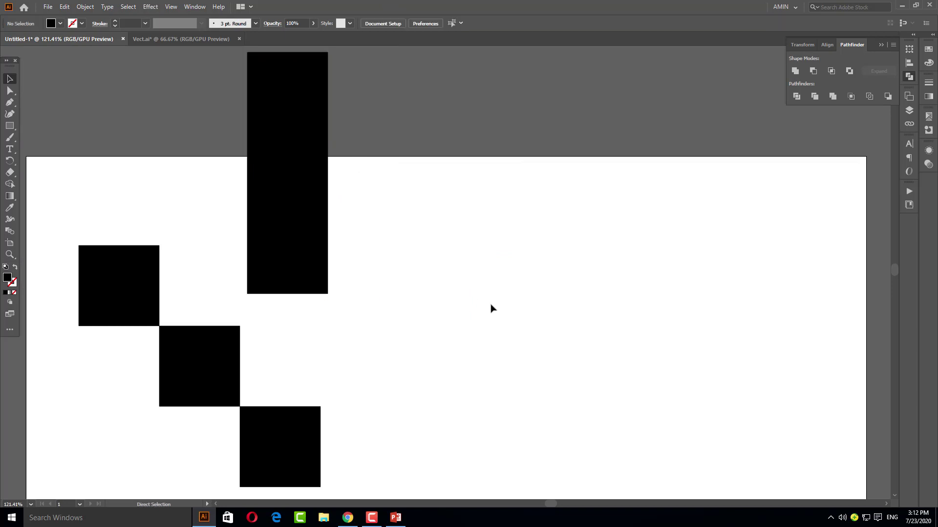
- Paste the faucet graphic and place it on the empty right half of the artboard
key("ctrl+v")
left_click_drag(480, 301, 574, 327)
key("a")
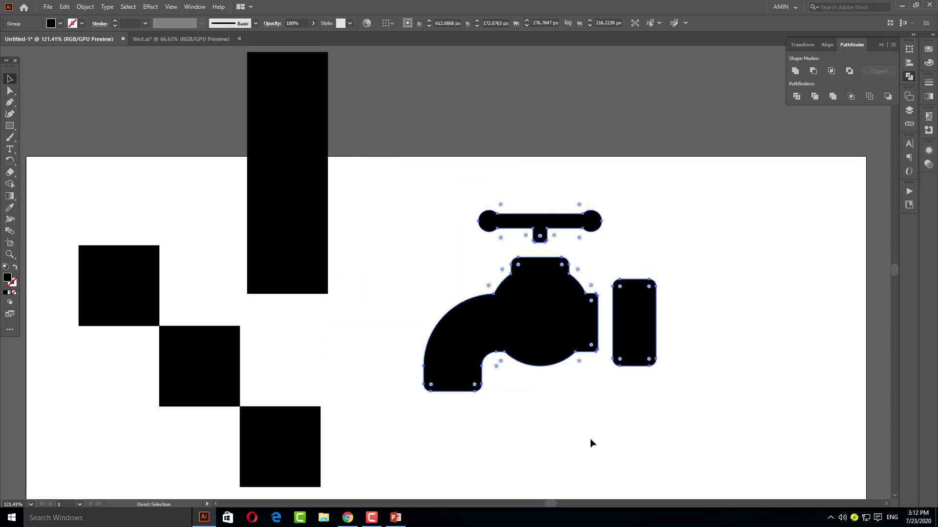
- Examine the faucet's curved edges at 1600% magnification, then return to a view of the whole graphic
key("ctrl+plus")
key("ctrl+plus")
key("ctrl+plus")
key("ctrl+plus")
key("ctrl+plus")
key("ctrl+plus")
key("ctrl+plus")
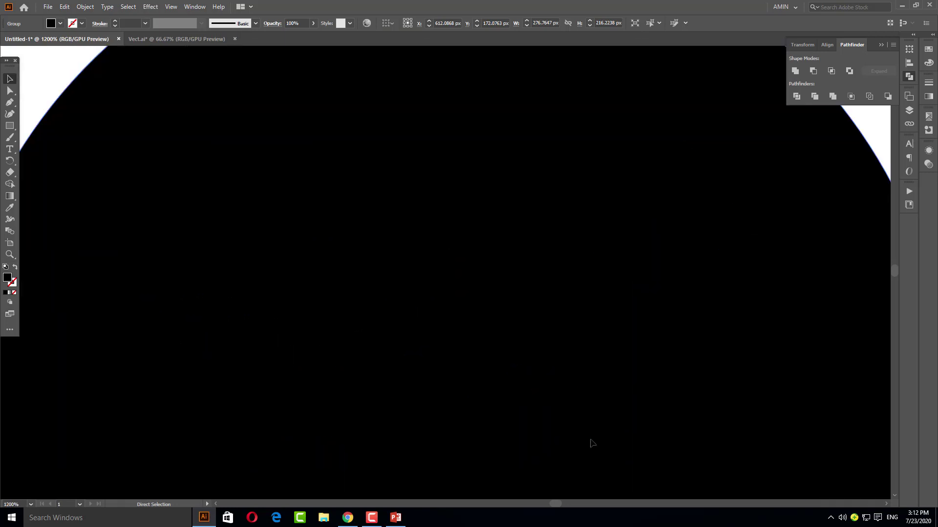
key("ctrl+plus")
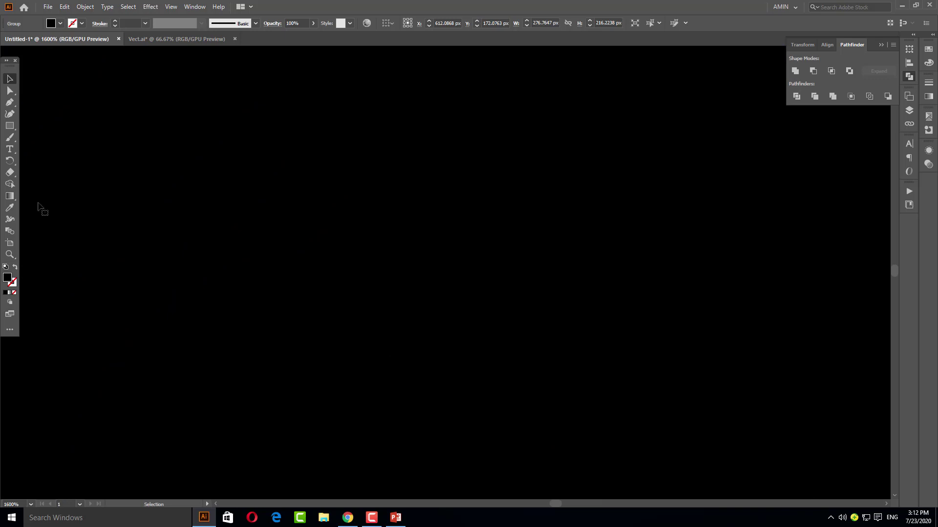
key("h")
left_click_drag(142, 232, 548, 356)
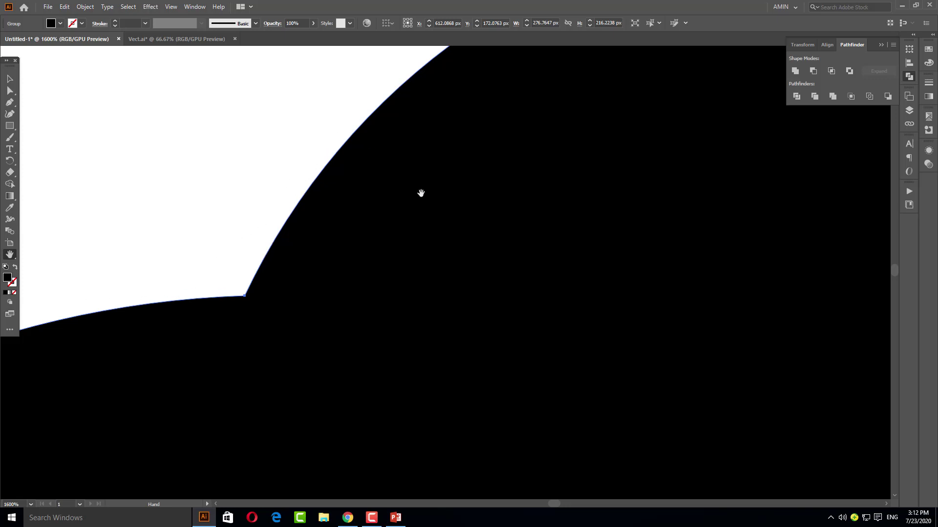
left_click_drag(421, 193, 451, 164)
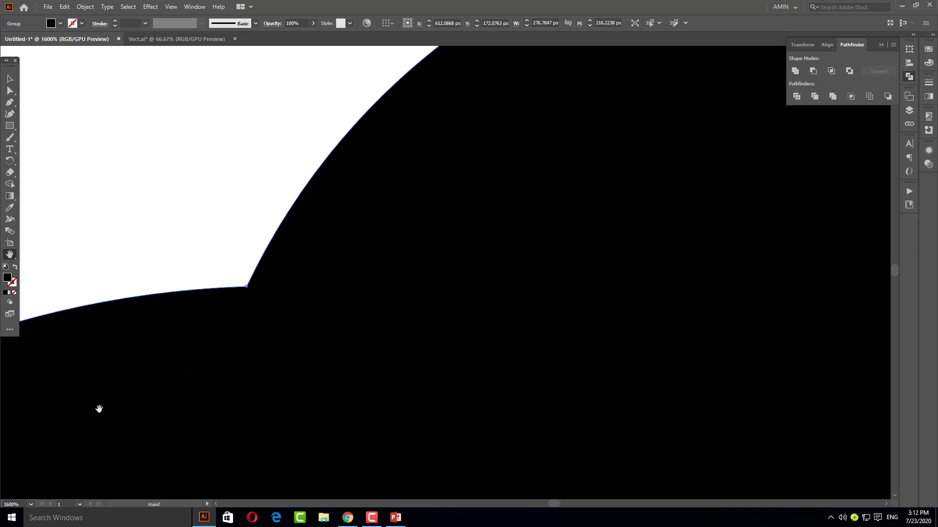
key("ctrl+0")
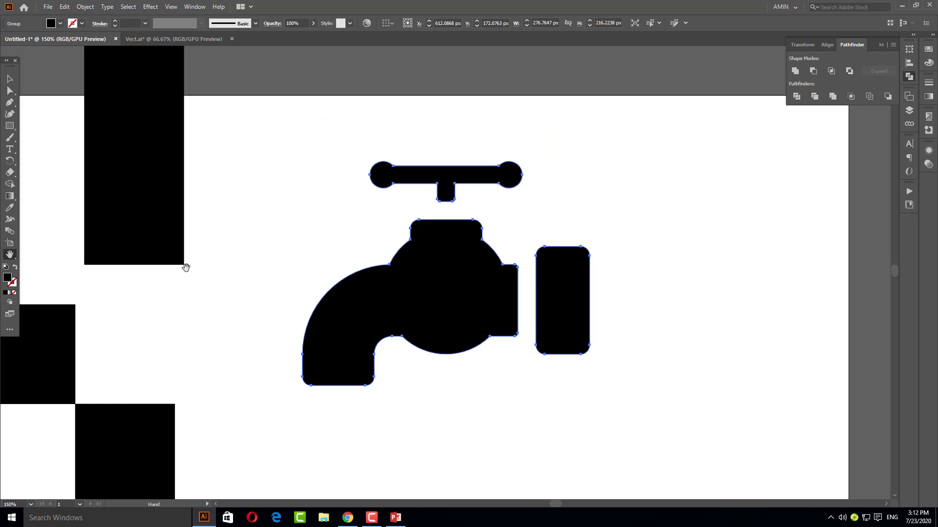
left_click(10, 79)
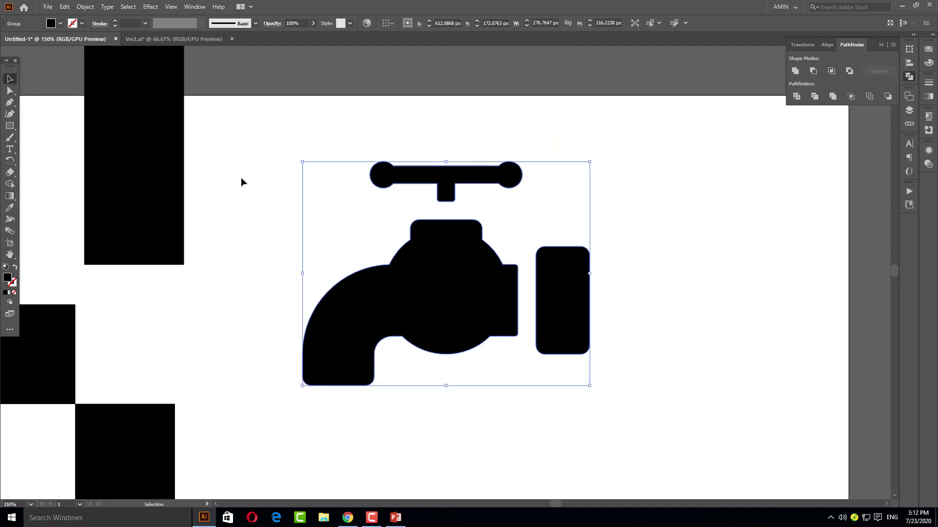
- Move the whole column of three squares across the faucet to the upper right corner of the artboard
left_click(230, 205)
left_click(155, 172)
left_click_drag(155, 172, 155, 73)
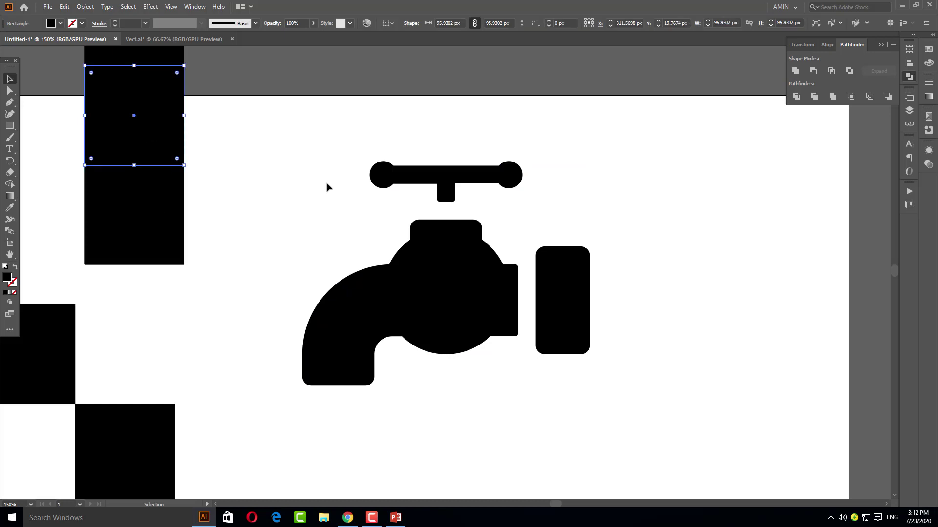
scroll(327, 187, "up", 3)
left_click_drag(244, 315, 156, 68)
left_click_drag(129, 277, 673, 229)
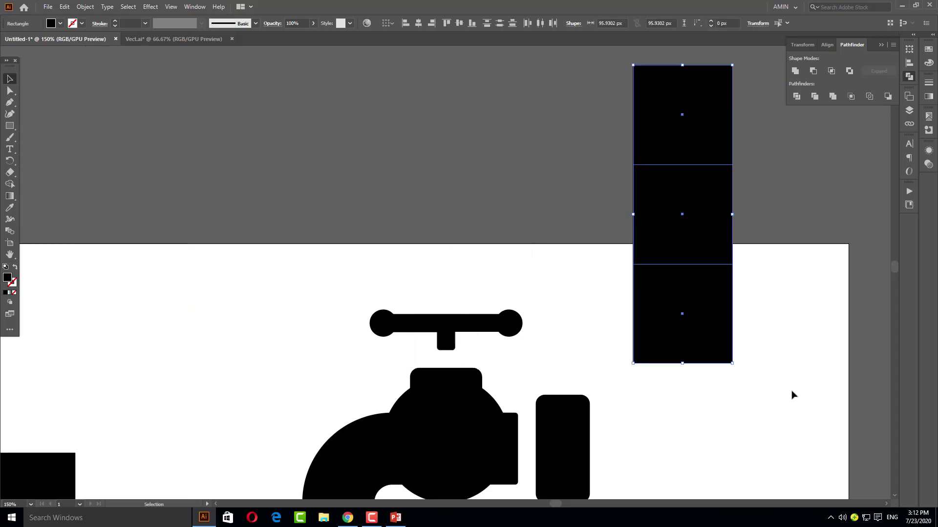
left_click(793, 393)
- Nudge the middle square of the column left so it sticks out from the other two squares
left_click(712, 245)
key("Left")
key("Left")
key("Left")
key("Left")
key("Left")
key("Left")
key("Left")
key("Left")
key("Left")
key("Left")
key("Left")
key("Left")
key("Left")
key("Left")
key("Left")
key("Left")
key("Left")
key("Left")
key("Left")
key("Left")
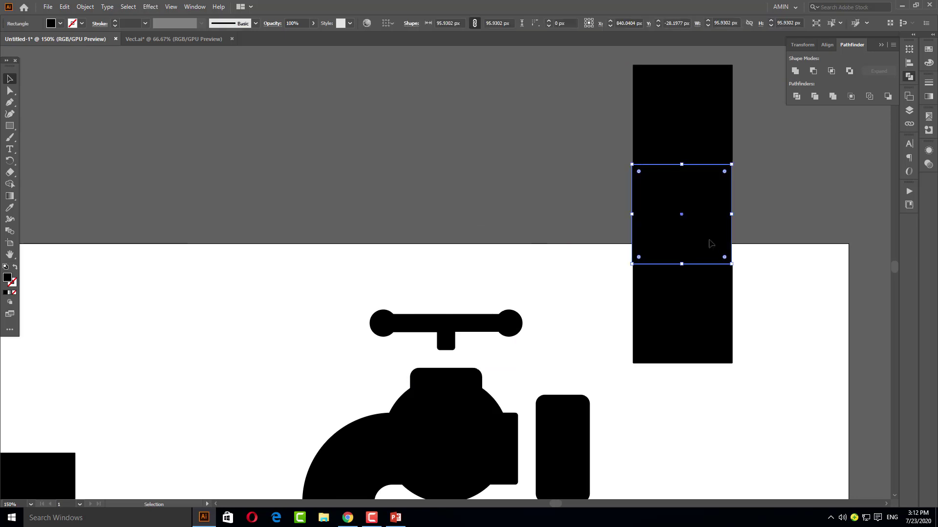
key("Left")
left_click(753, 230)
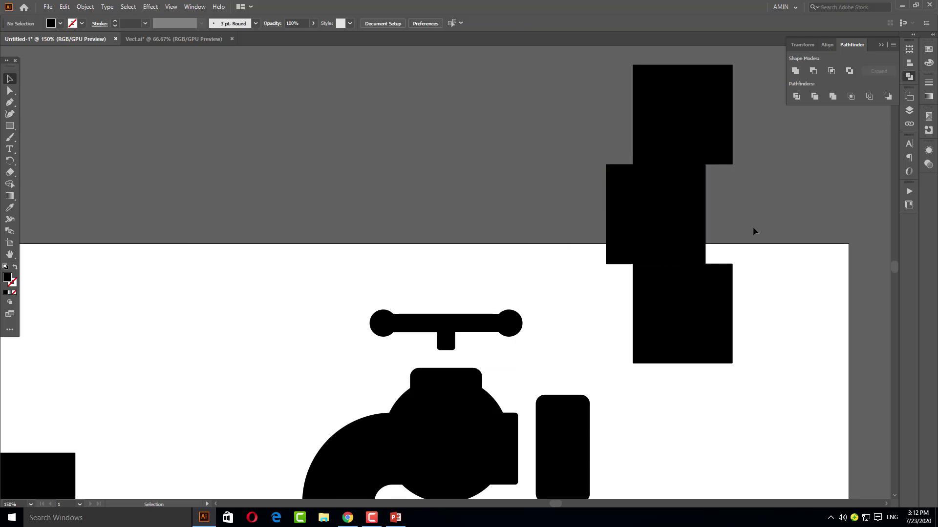
- Align the three squares to their horizontal centre and move the column down onto the artboard beside the faucet
left_click_drag(786, 332, 723, 293)
left_click(418, 23)
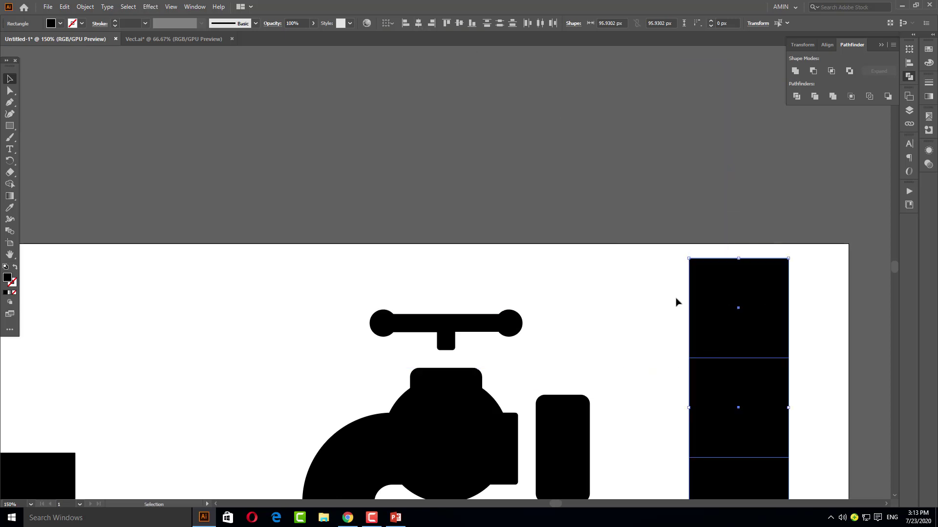
left_click(676, 301)
- Select the faucet graphic and examine its anchor points with the Direct Selection tool
left_click(445, 328)
scroll(444, 328, "down", 5)
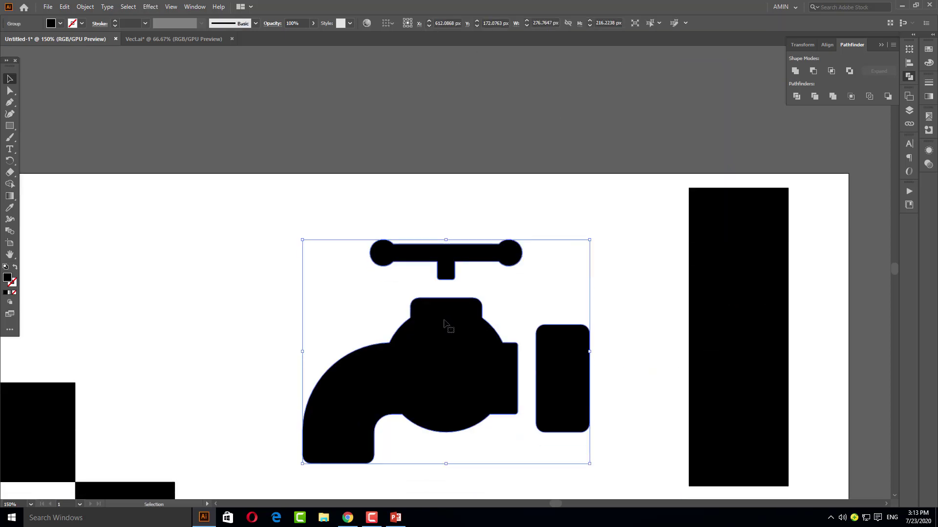
left_click(228, 284)
left_click(356, 322)
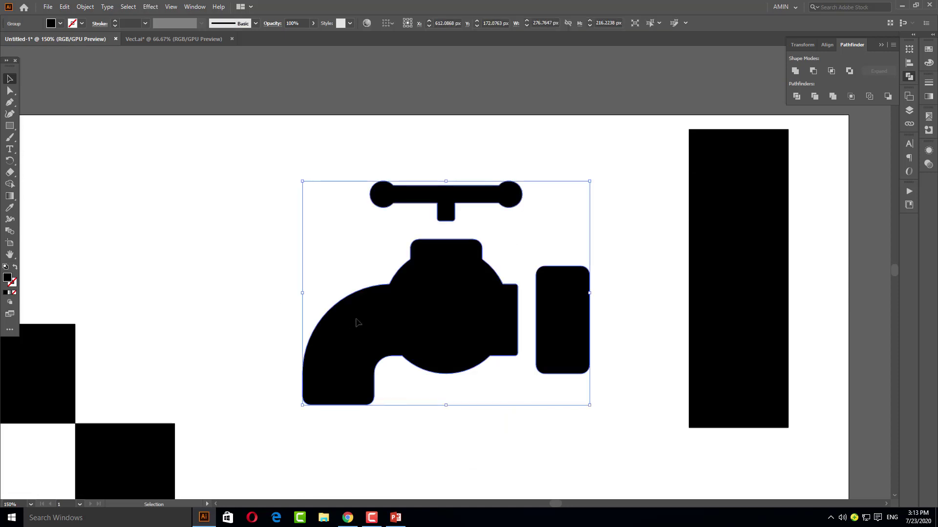
key("a")
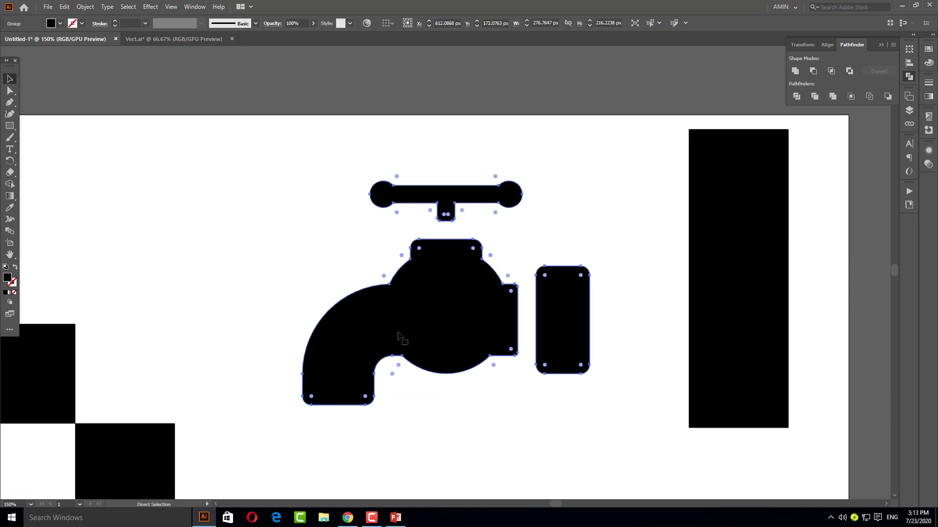
scroll(398, 337, "up", 3)
scroll(398, 337, "down", 3)
key("v")
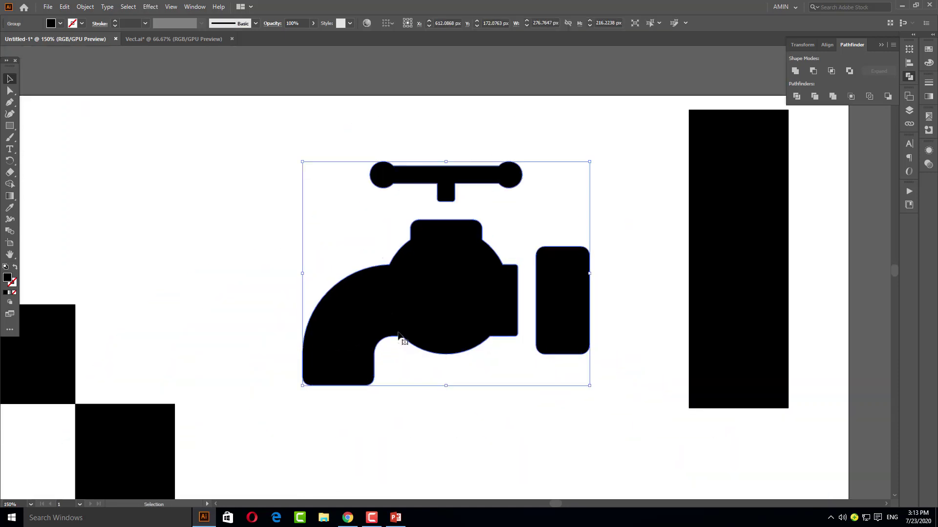
- Launch Photoshop and create a new document 1000 pixels wide and 600 pixels high
left_click(11, 518)
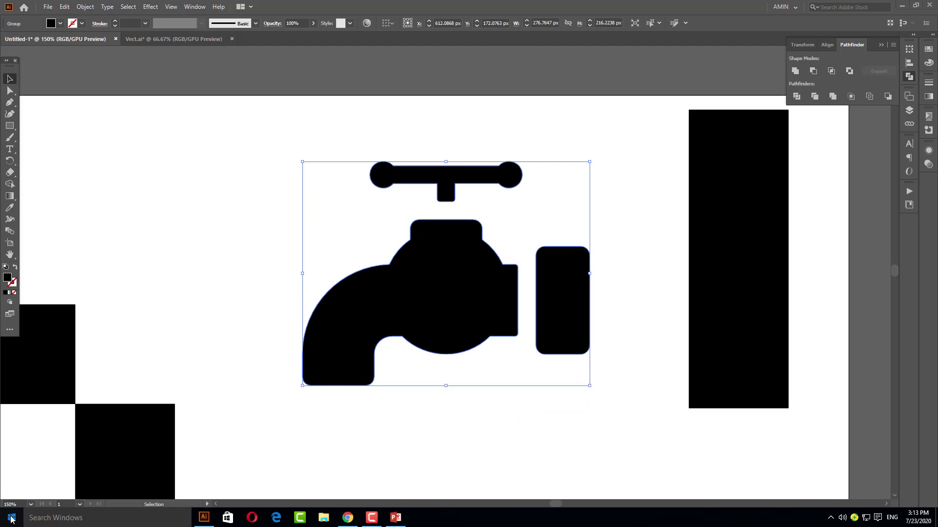
left_click(33, 363)
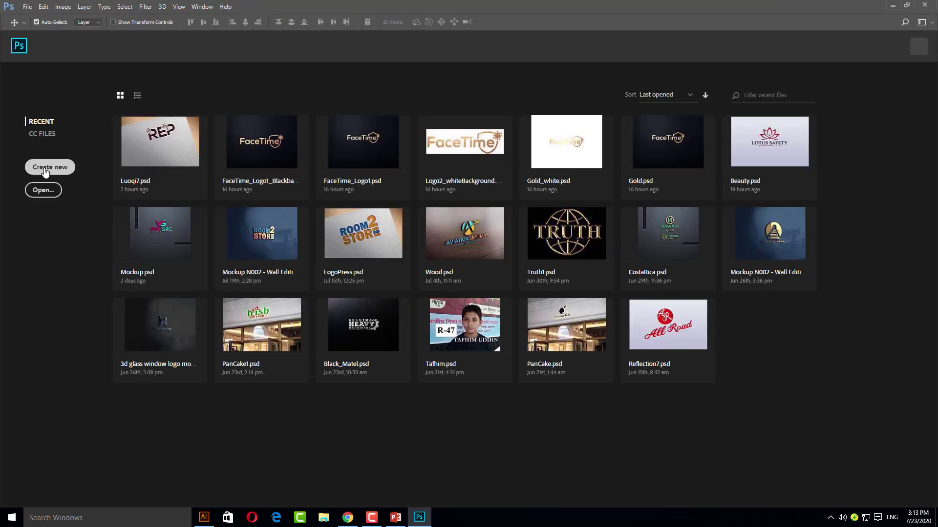
left_click(45, 169)
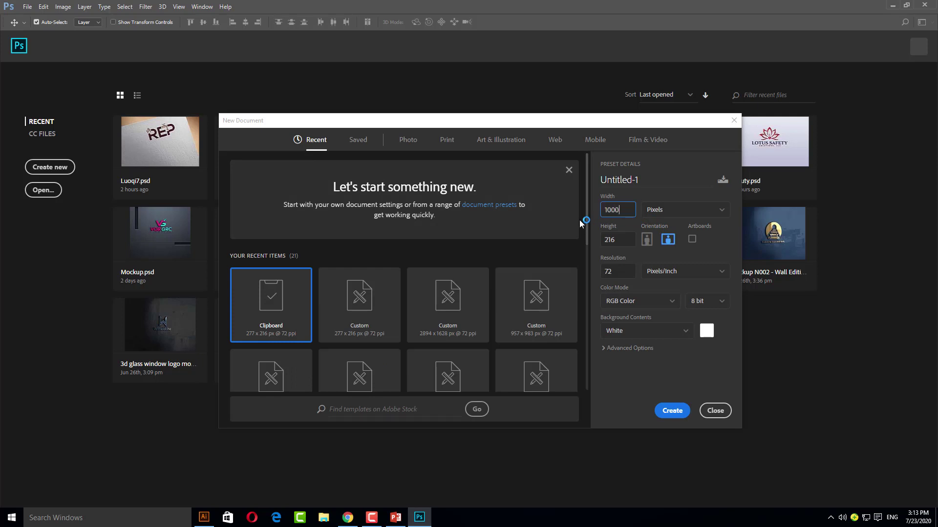
left_click(618, 243)
type("600")
left_click(667, 411)
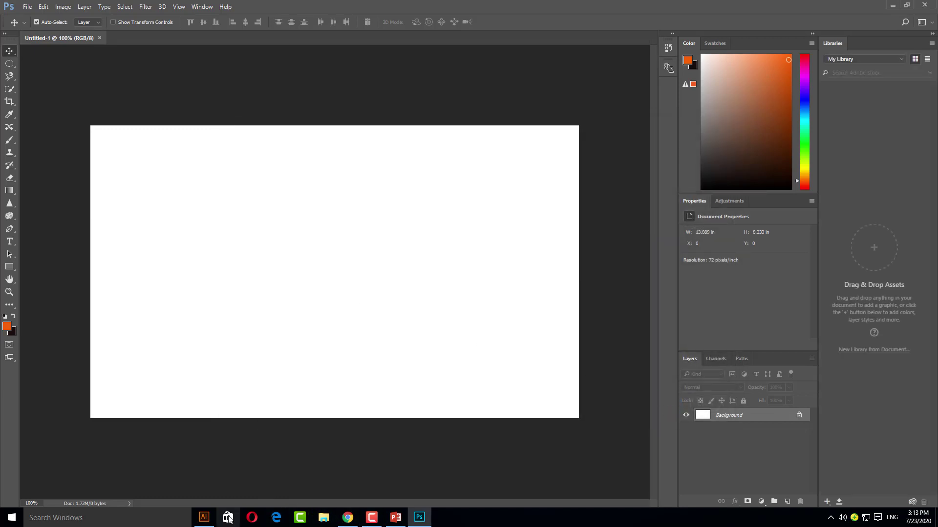
- Switch to Illustrator, copy the selected faucet graphic, and return to the Photoshop document
left_click(204, 520)
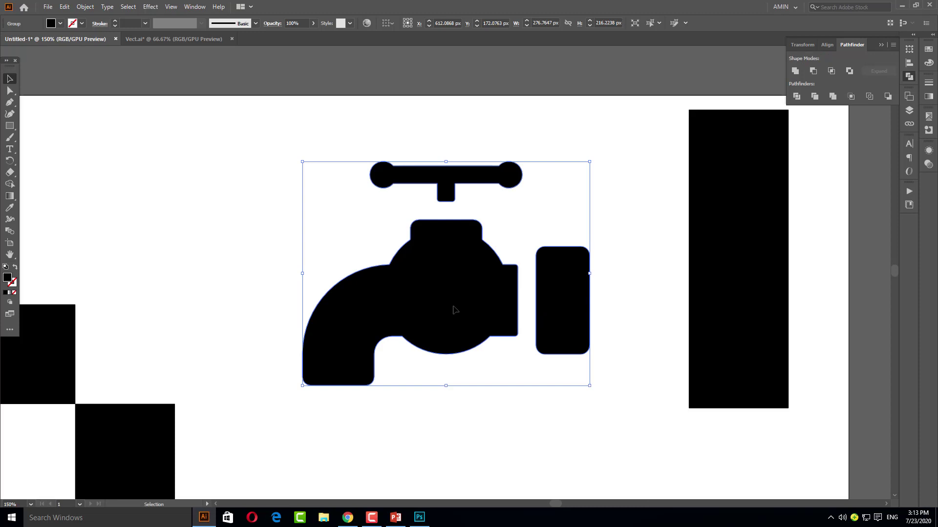
key("a")
key("v")
left_click(419, 518)
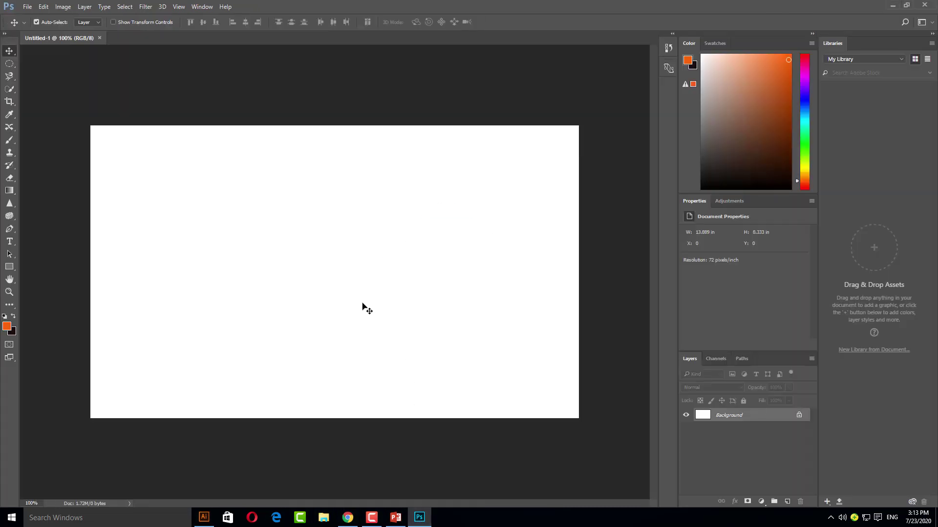
- Paste the faucet as a Smart Object and enlarge it to about 156% around its centre
key("ctrl+v")
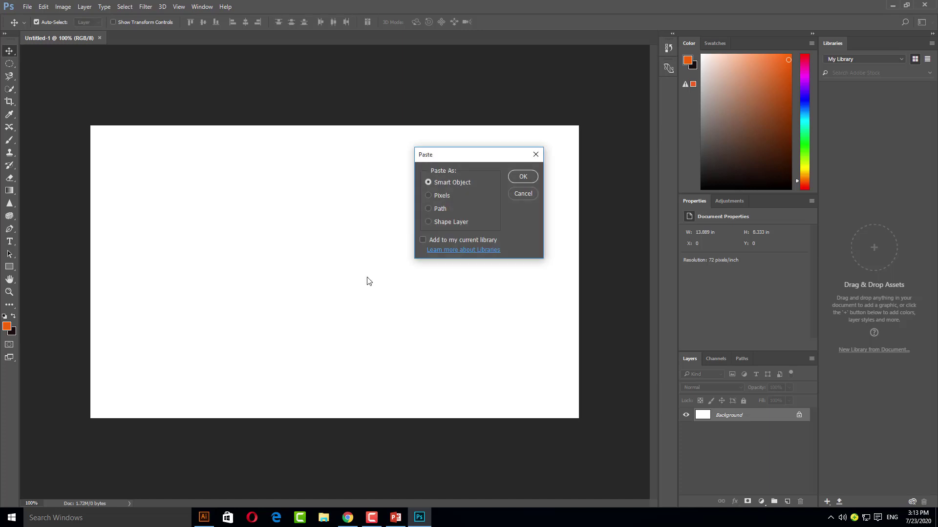
left_click(521, 178)
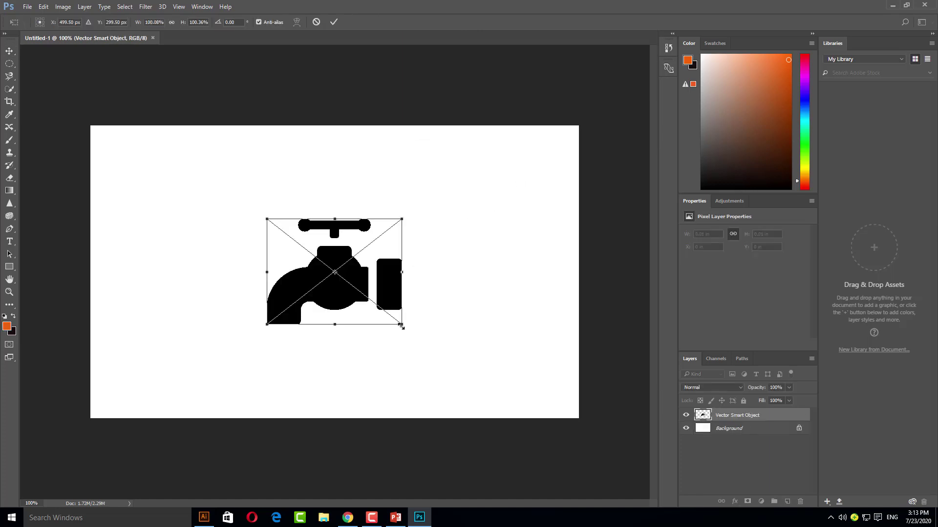
left_click_drag(405, 332, 442, 360)
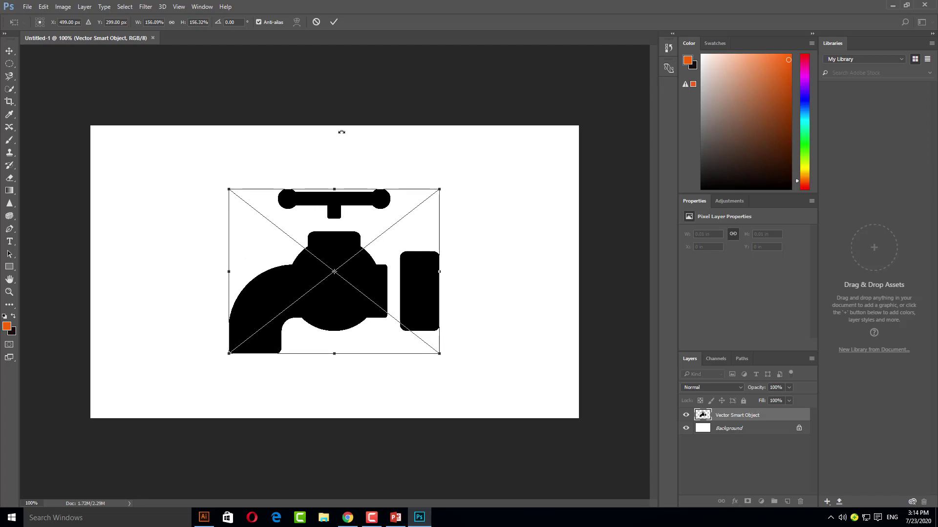
left_click(332, 22)
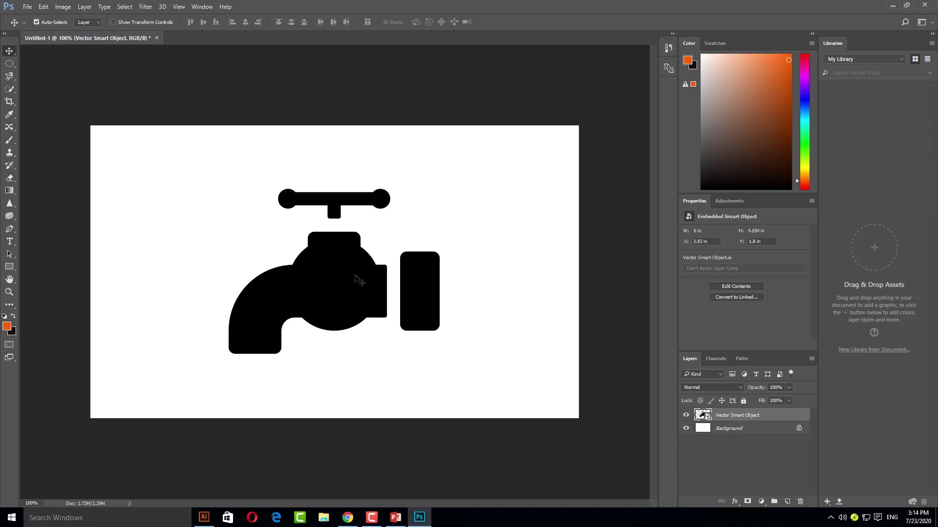
- Examine the pixel edges of the faucet Smart Object at 600% magnification
key("ctrl+plus")
key("ctrl+plus")
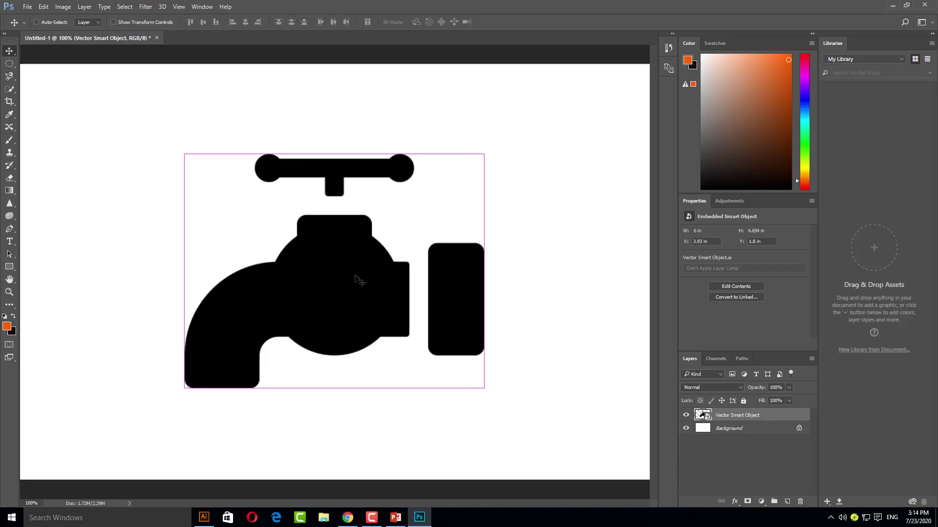
key("ctrl+plus")
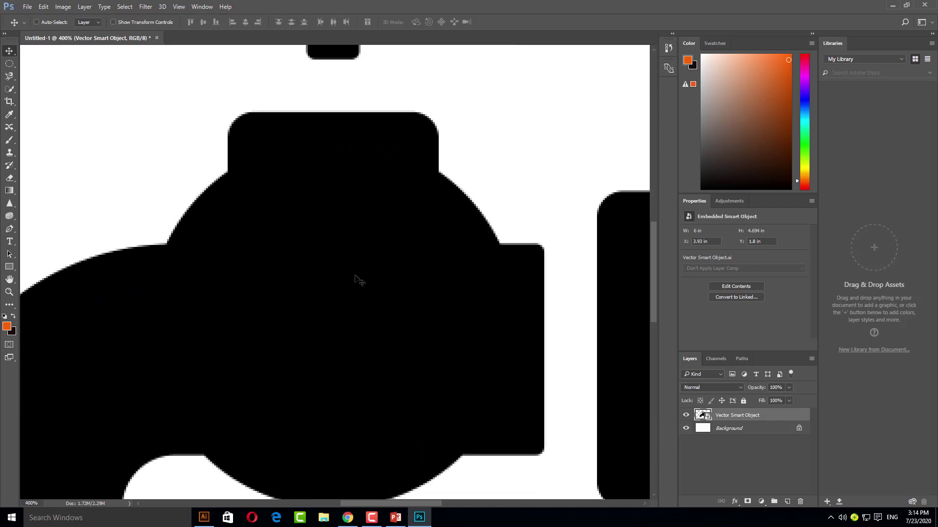
key("ctrl+plus")
key("ctrl+plus")
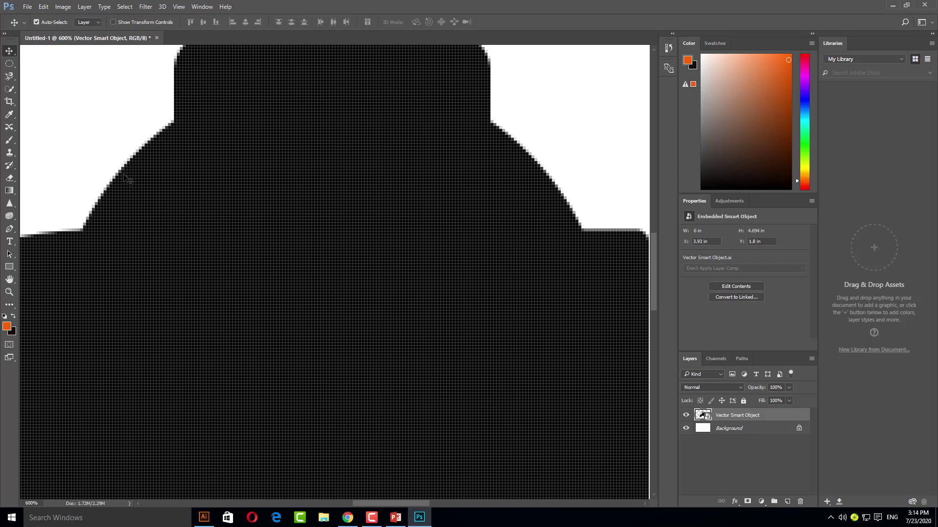
- Switch to Illustrator and select each of the three diagonal squares in turn to show they are separate shapes
left_click(204, 519)
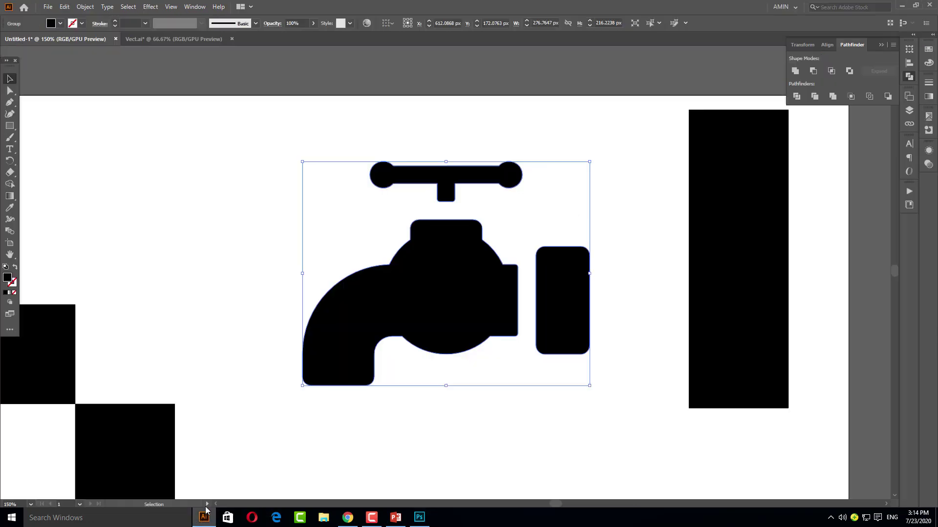
key("ctrl+minus")
key("ctrl+minus")
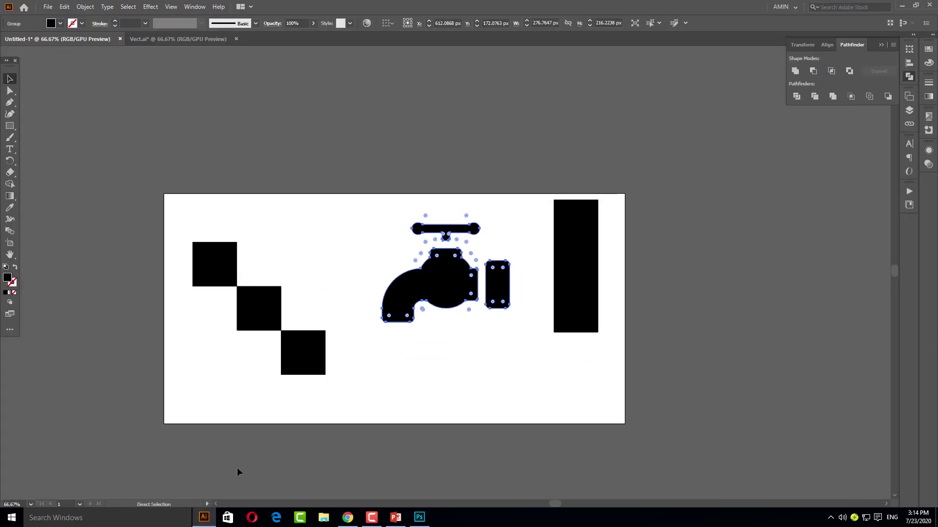
left_click_drag(163, 203, 320, 378)
left_click(356, 379)
left_click(305, 356)
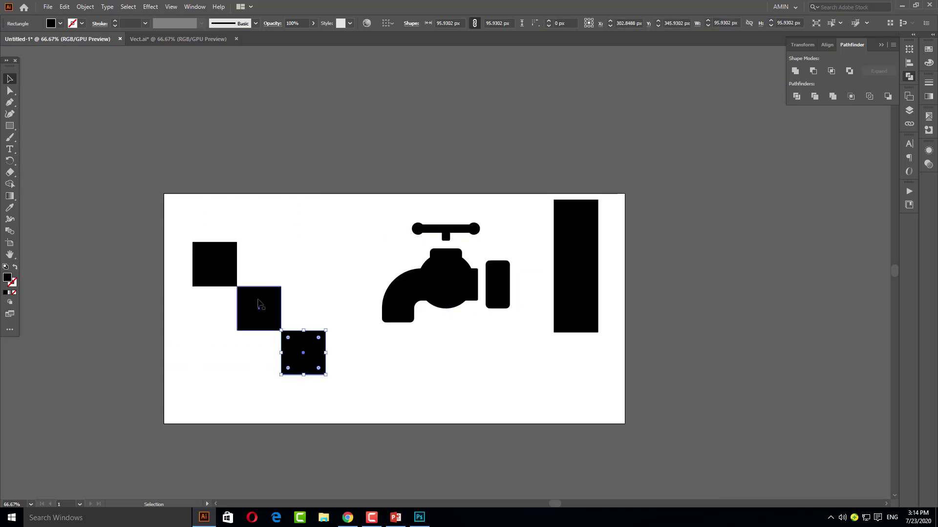
left_click(257, 303)
left_click(231, 273)
left_click(301, 229)
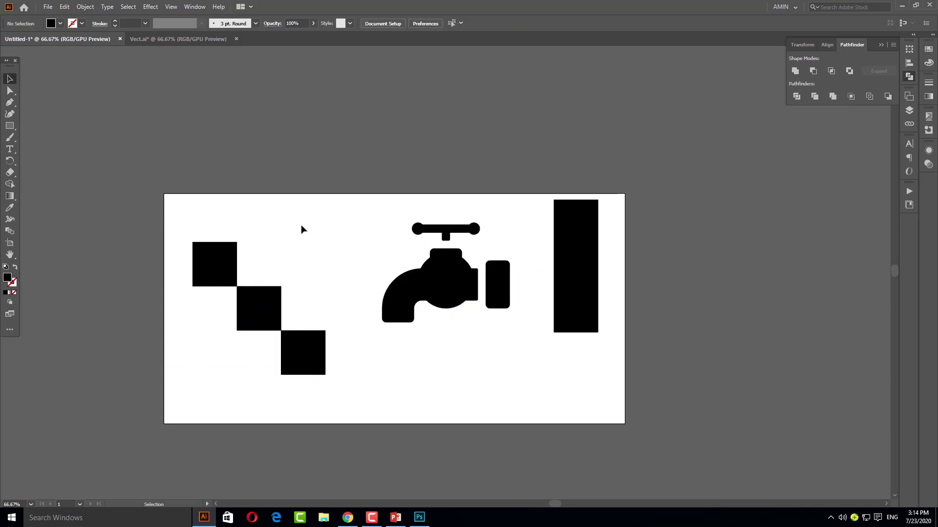
- Return to Photoshop, inspect the faucet's pixelated edges, and restore the view to 100%
left_click(419, 517)
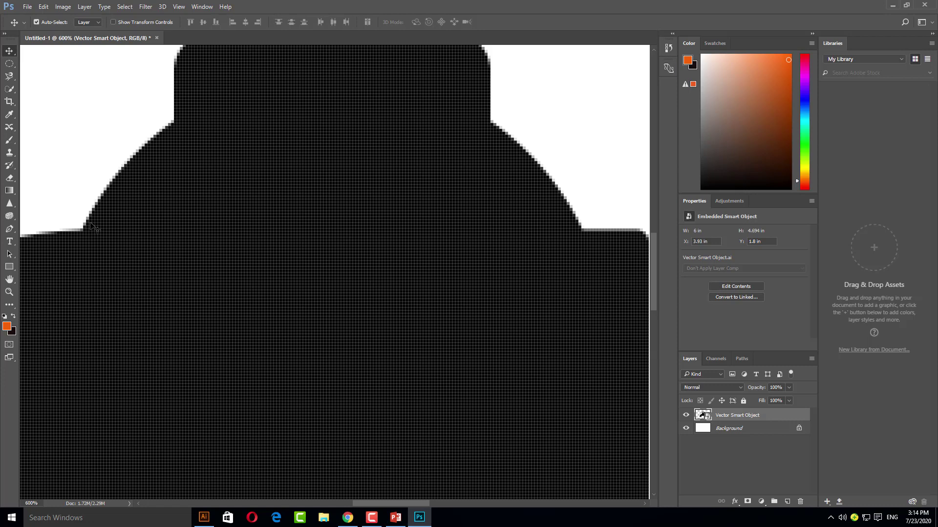
key("ctrl+minus")
key("ctrl+minus")
key("ctrl+minus")
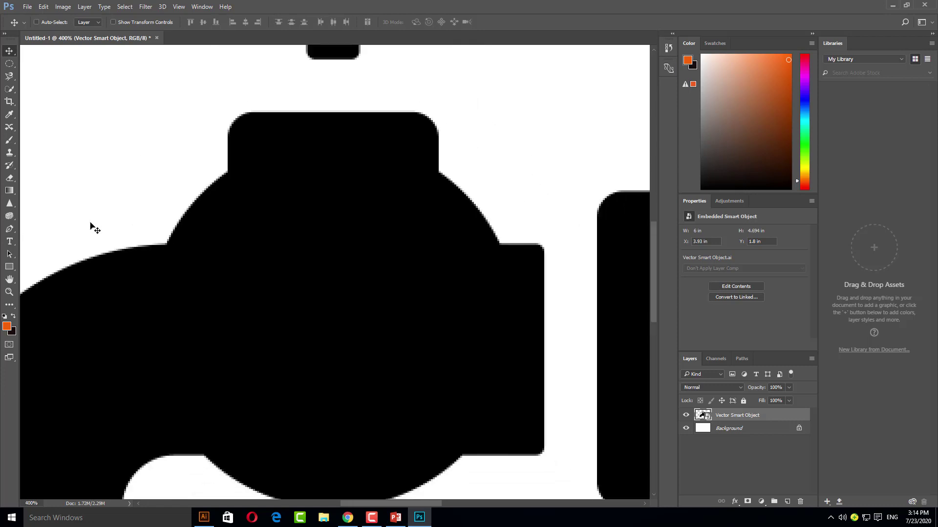
key("ctrl+minus")
key("ctrl+minus")
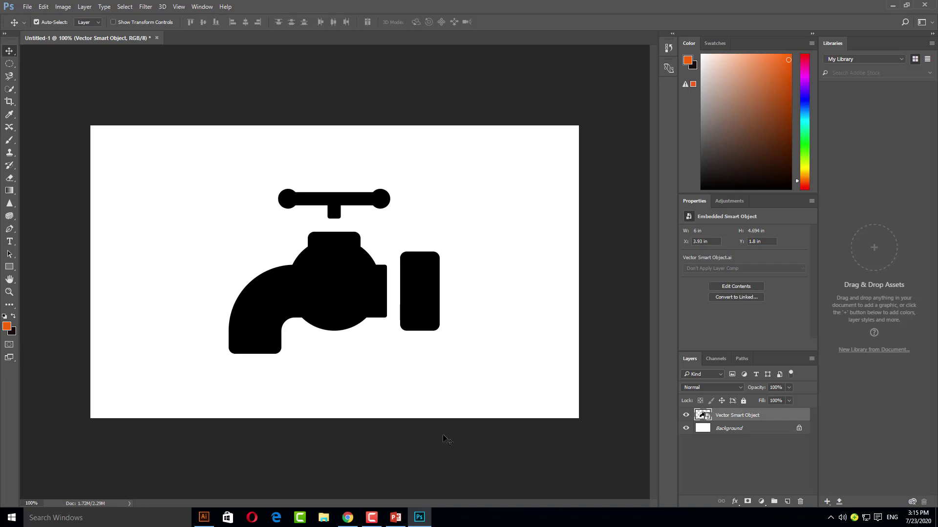
- Compare the faucet graphic in Illustrator with its copy in Photoshop, ending in the Illustrator document with nothing selected
mouse_move(393, 513)
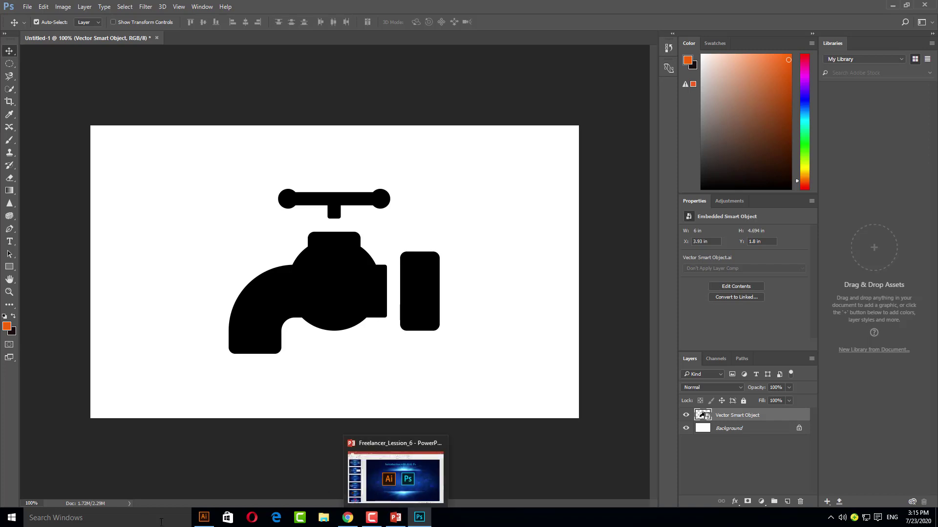
left_click(204, 517)
left_click(472, 299)
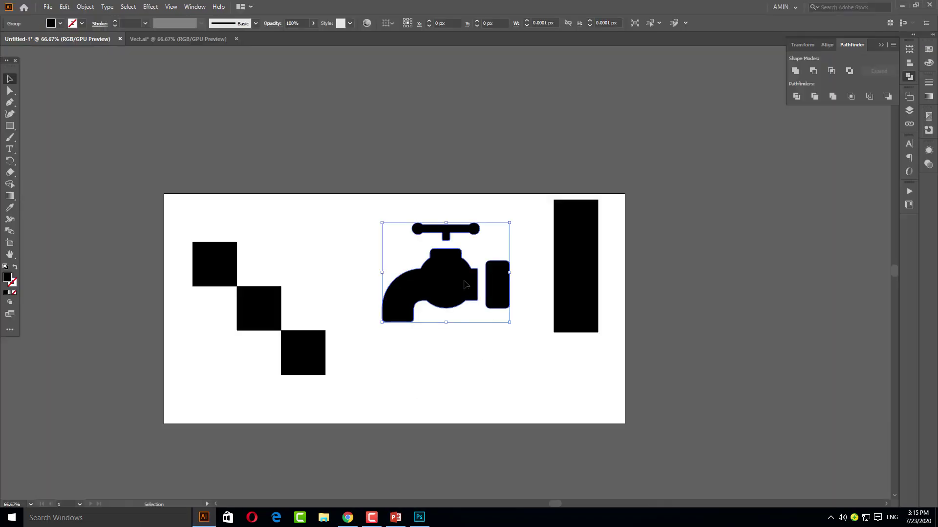
left_click(418, 518)
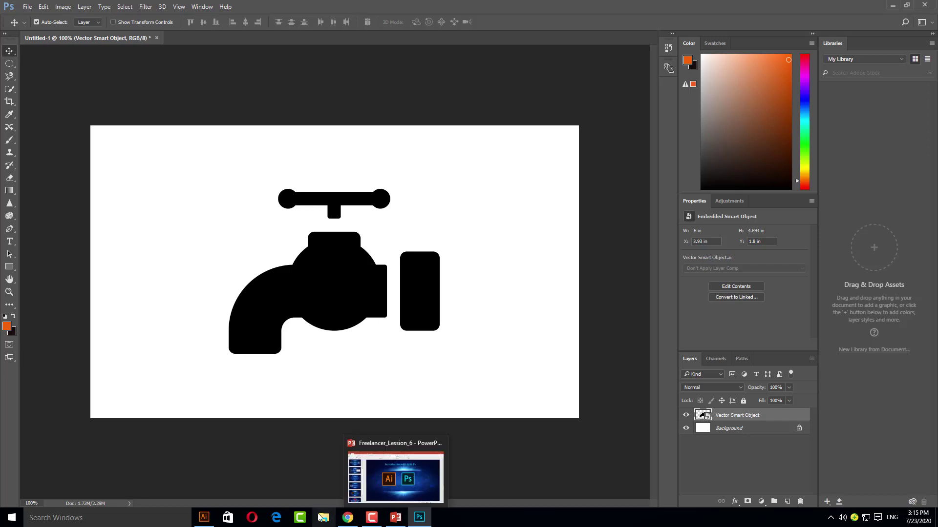
left_click(212, 522)
left_click(426, 354)
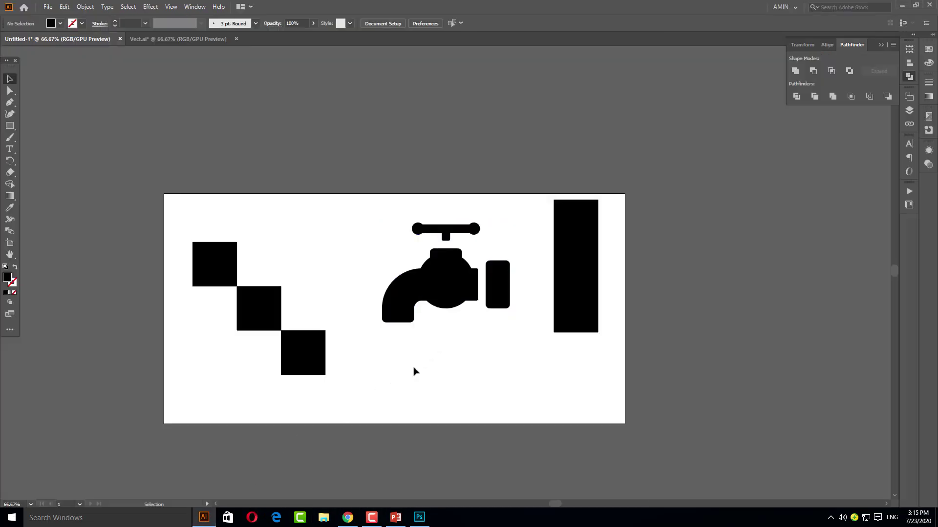
- Select the three diagonal squares together, and likewise the vertical stack of squares, to compare the two arrangements
left_click_drag(354, 395, 203, 237)
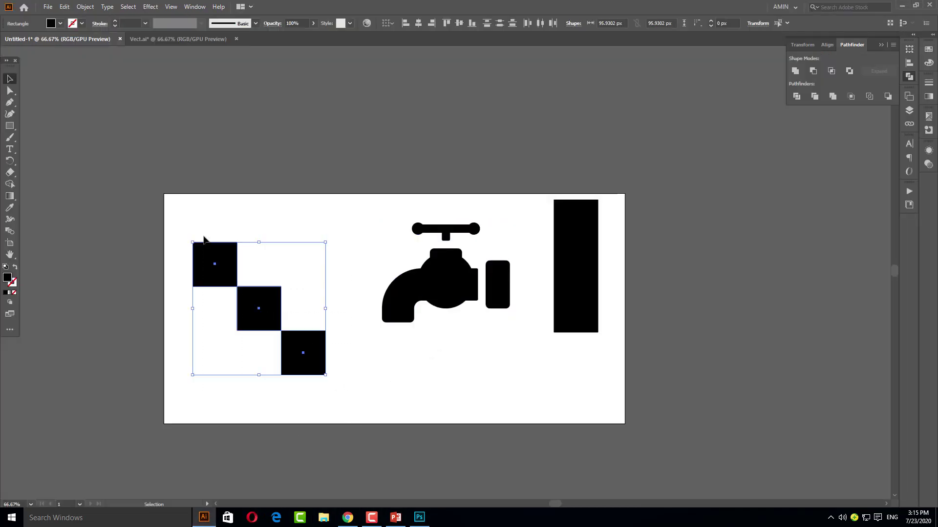
left_click(335, 380)
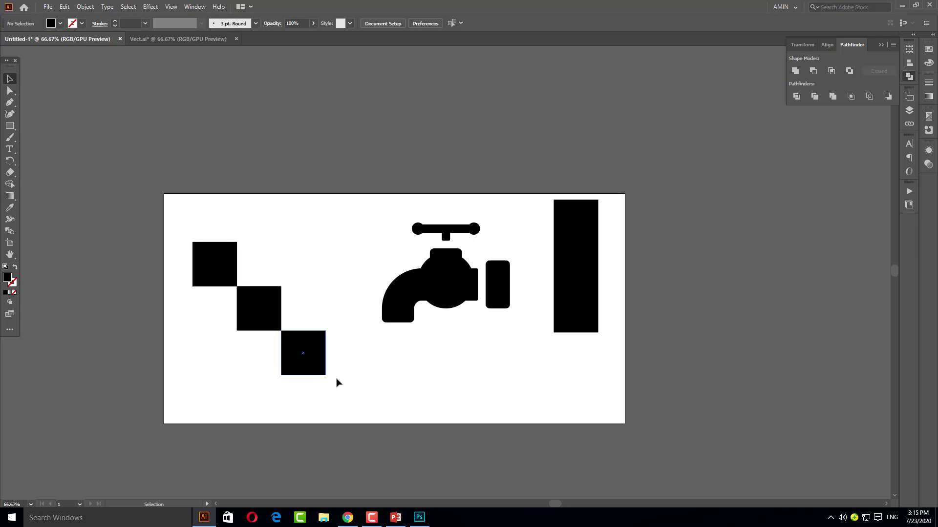
left_click_drag(350, 387, 205, 244)
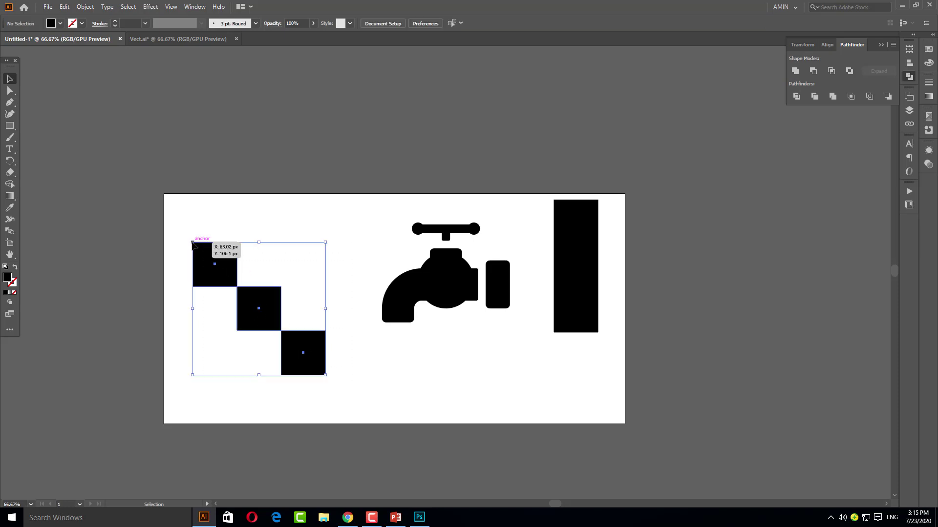
left_click(347, 190)
left_click_drag(583, 182, 602, 381)
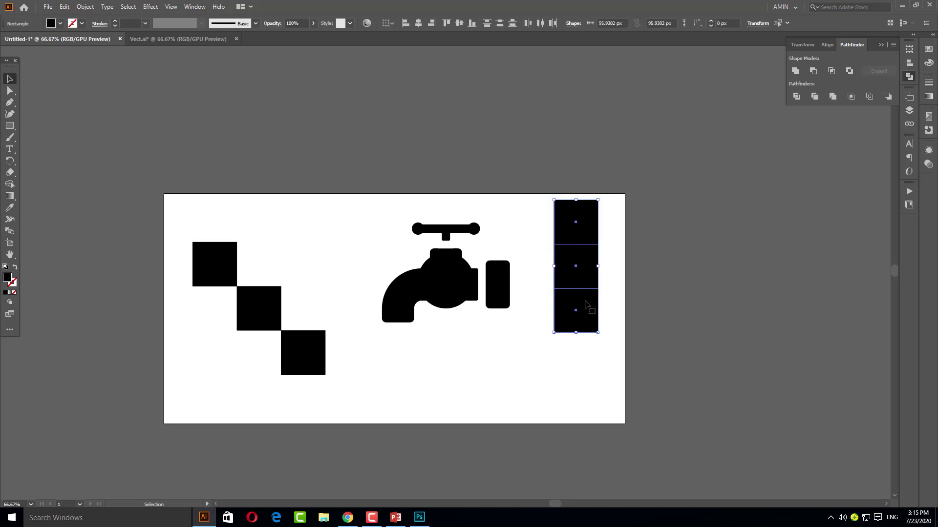
left_click(605, 372)
- Fill the middle square of the vertical stack with RGB Blue and deselect it
left_click(587, 309)
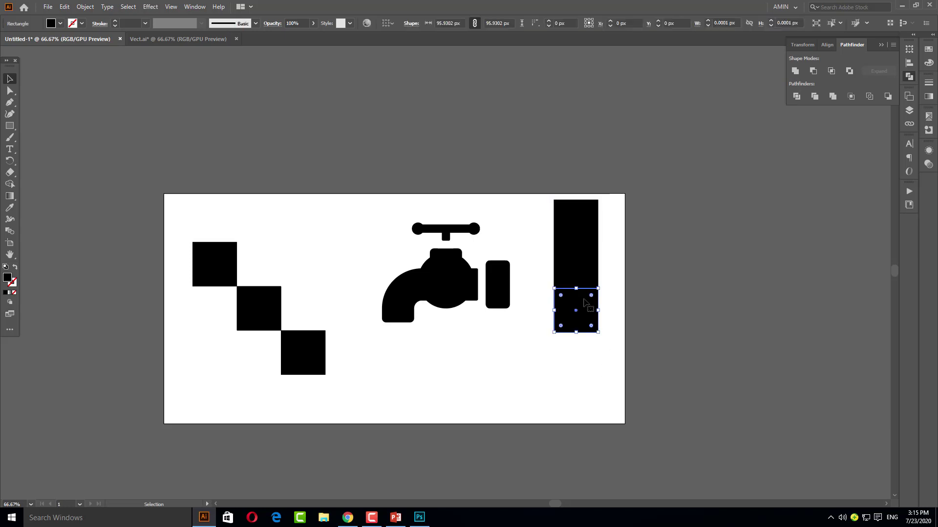
left_click(578, 268)
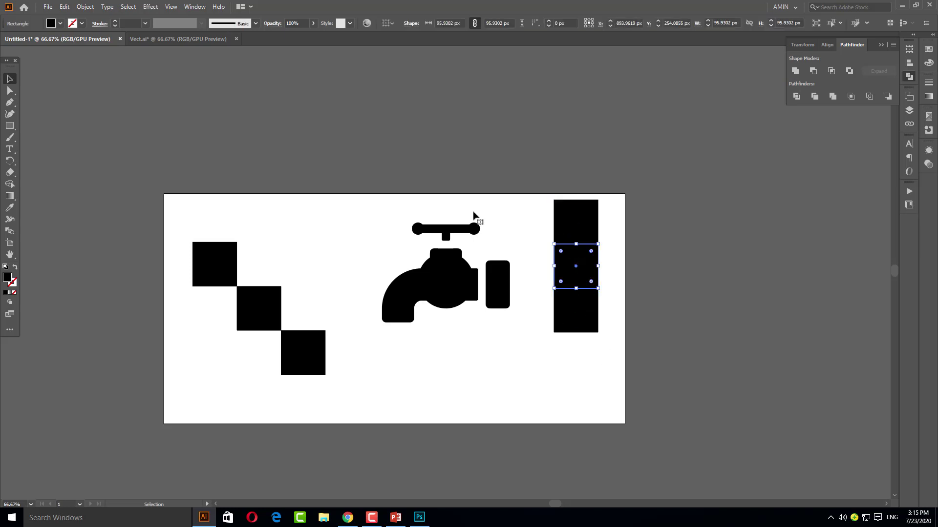
left_click(60, 23)
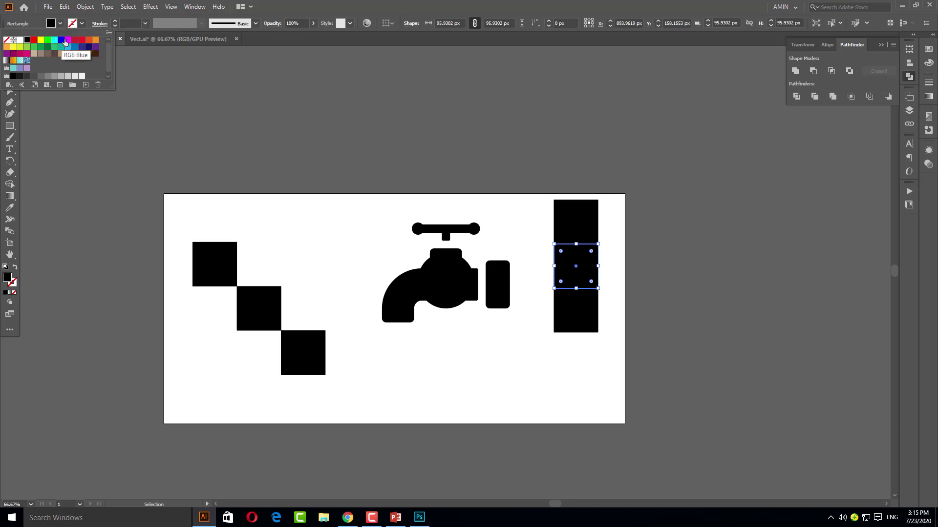
left_click(61, 40)
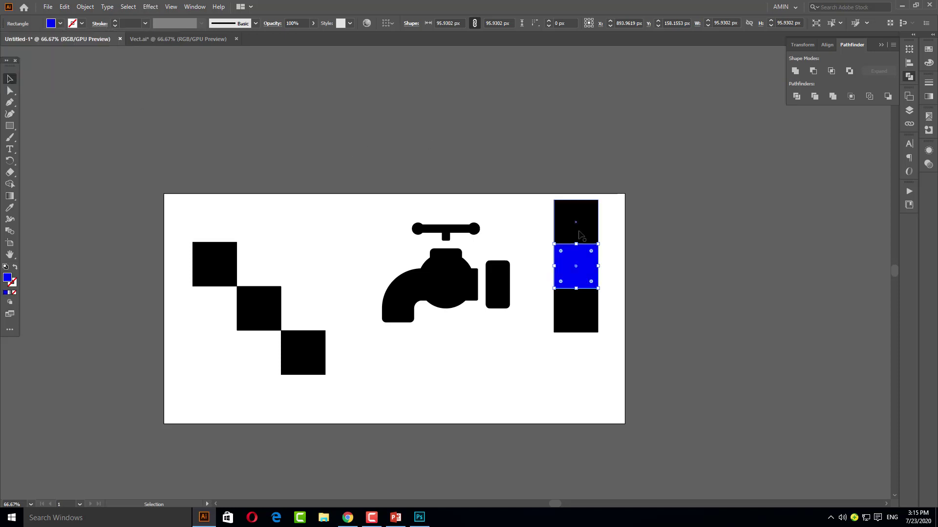
left_click(641, 237)
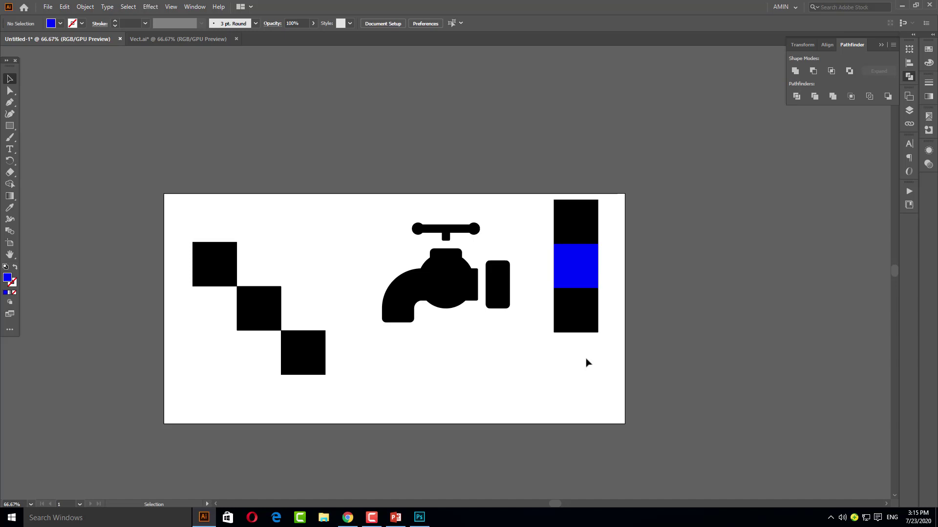
- Select the faucet graphic and inspect its anchor points and smooth edges at high magnification, then deselect it in the full artboard view
left_click(421, 289)
key("a")
key("ctrl+plus")
key("ctrl+plus")
key("ctrl+plus")
key("ctrl+plus")
key("ctrl+plus")
key("ctrl+plus")
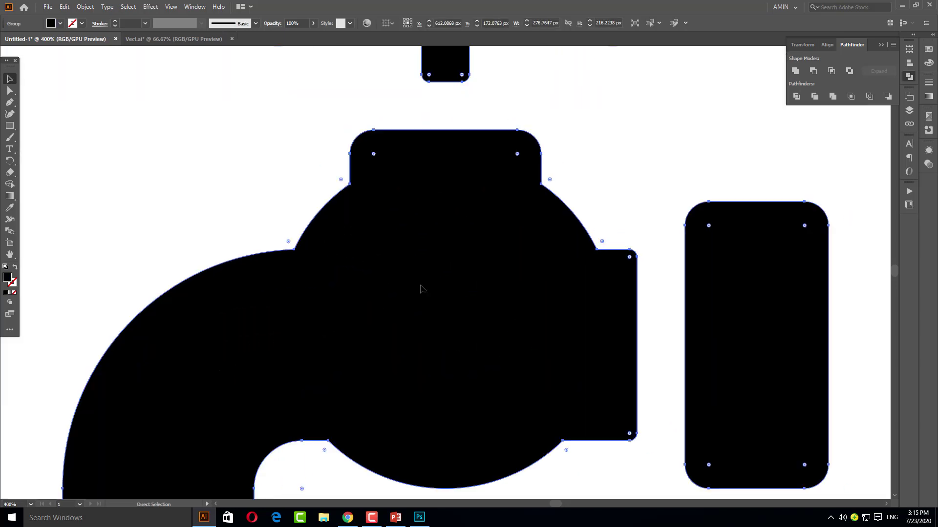
key("ctrl+minus")
key("ctrl+minus")
key("ctrl+minus")
key("ctrl+minus")
key("ctrl+minus")
key("ctrl+minus")
key("ctrl+minus")
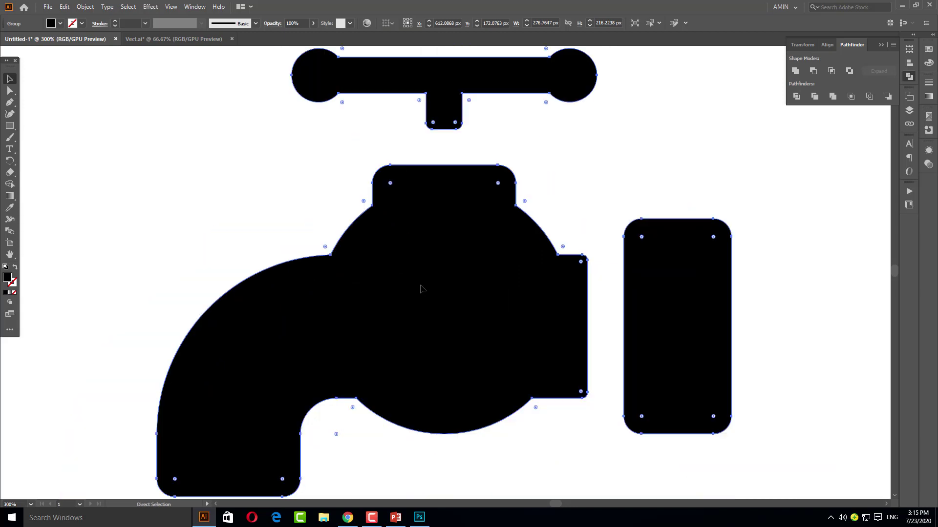
key("v")
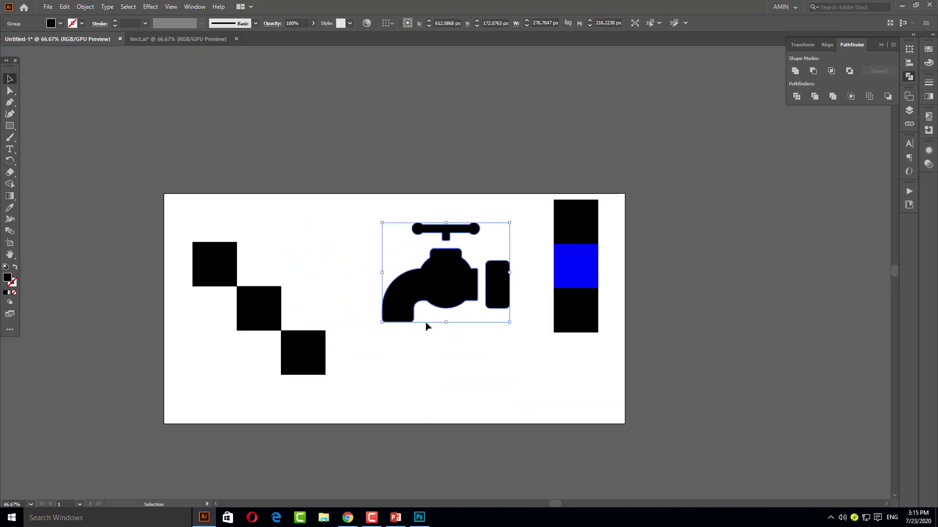
left_click(441, 364)
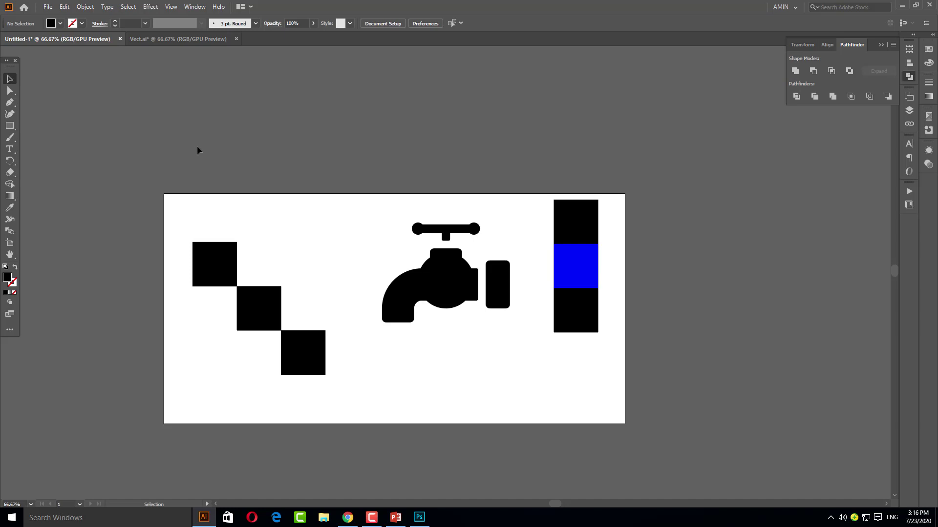
- Switch through Photoshop to Chrome, review the raster image definition in the search results, and open a new tab
left_click(419, 517)
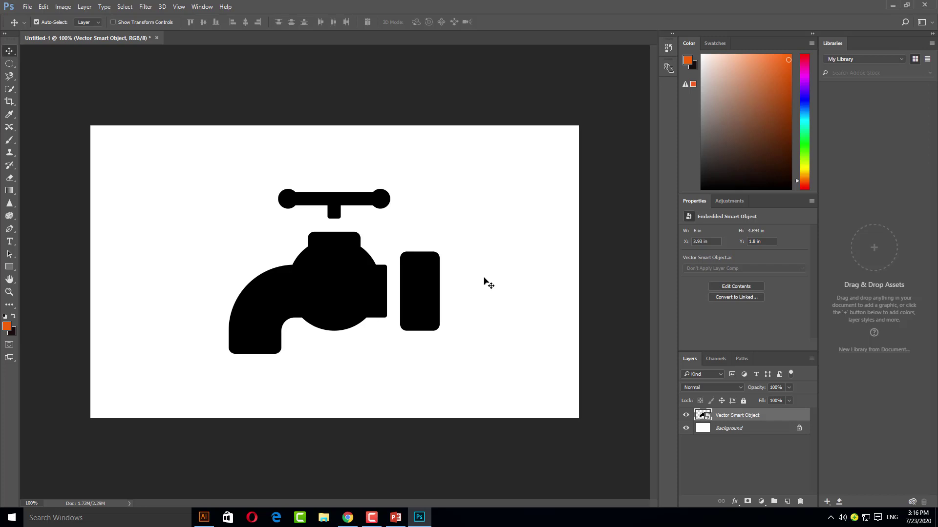
left_click(347, 517)
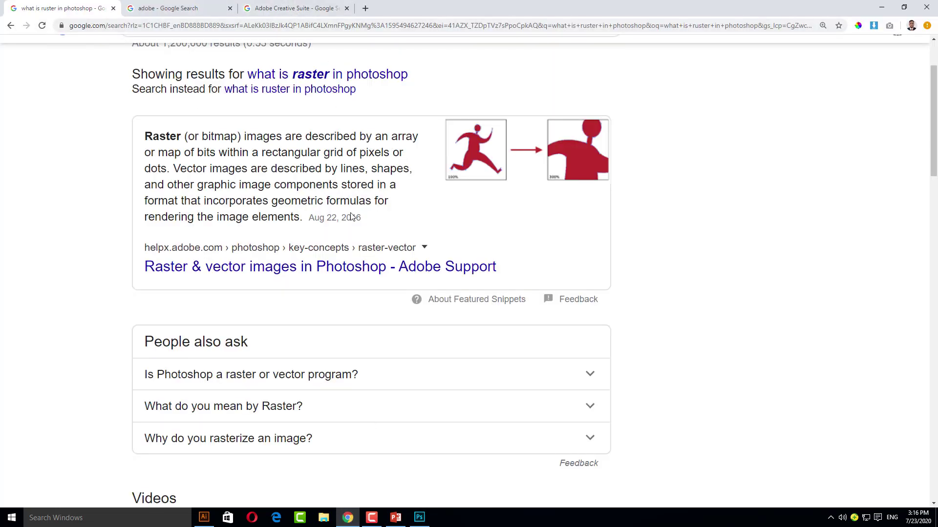
scroll(401, 406, "up", 1)
scroll(400, 405, "down", 1)
mouse_move(348, 518)
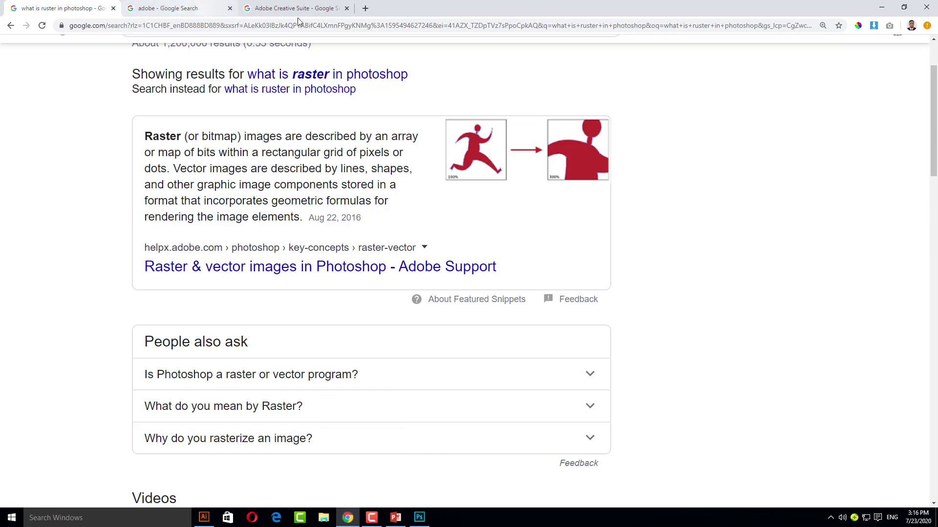
left_click(365, 8)
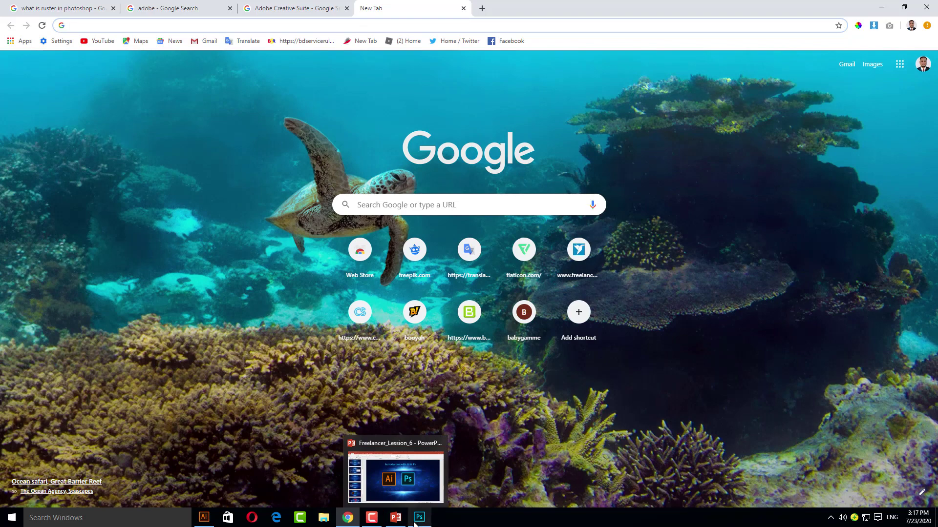
mouse_move(421, 521)
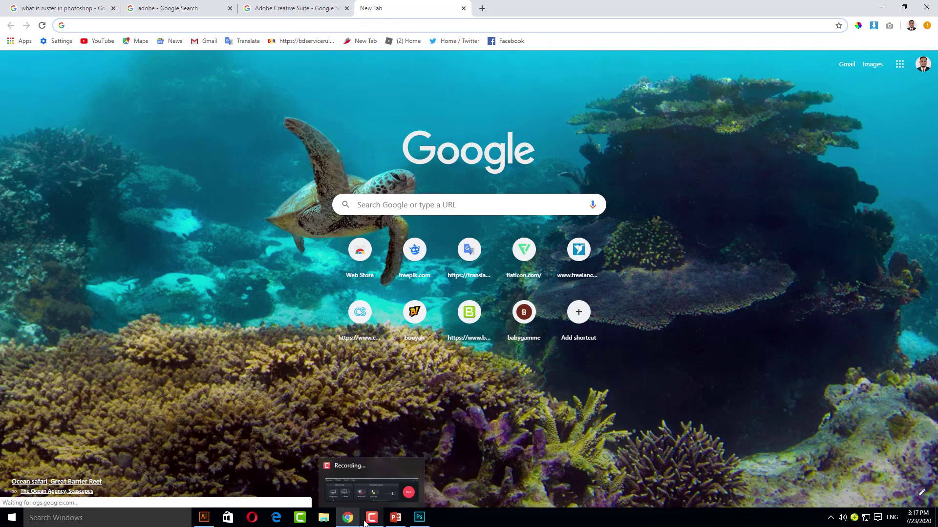
- Switch to Illustrator, select the whole faucet graphic, and examine its vector outline at 300% magnification
left_click(203, 519)
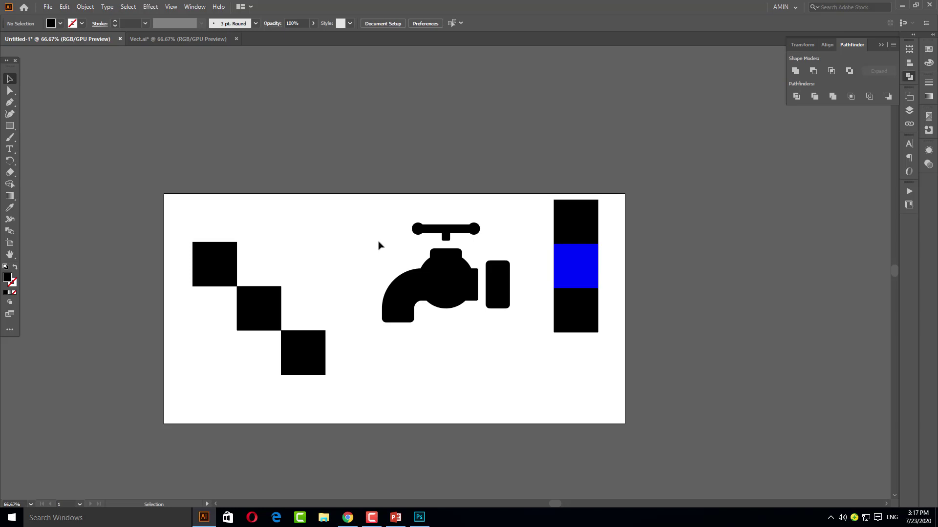
left_click_drag(354, 194, 488, 332)
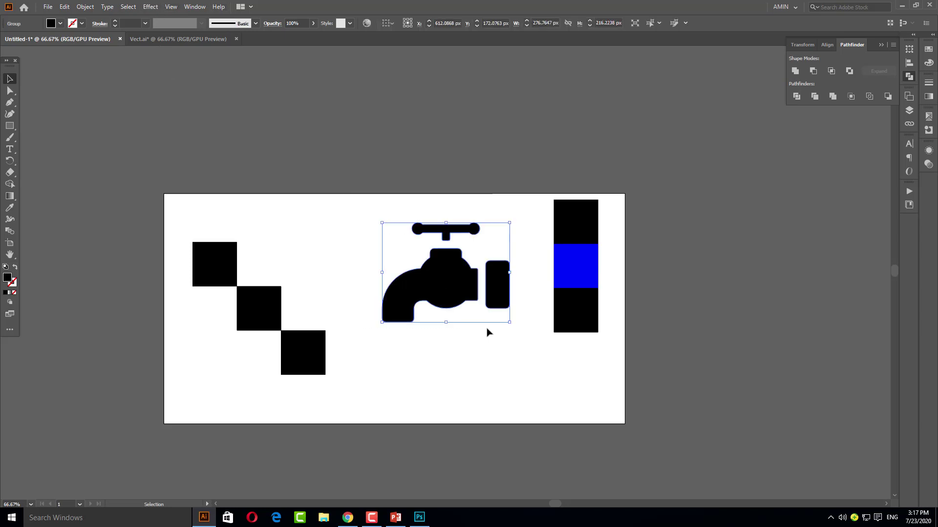
key("ctrl+=")
key("ctrl+=")
key("ctrl+=")
key("ctrl+=")
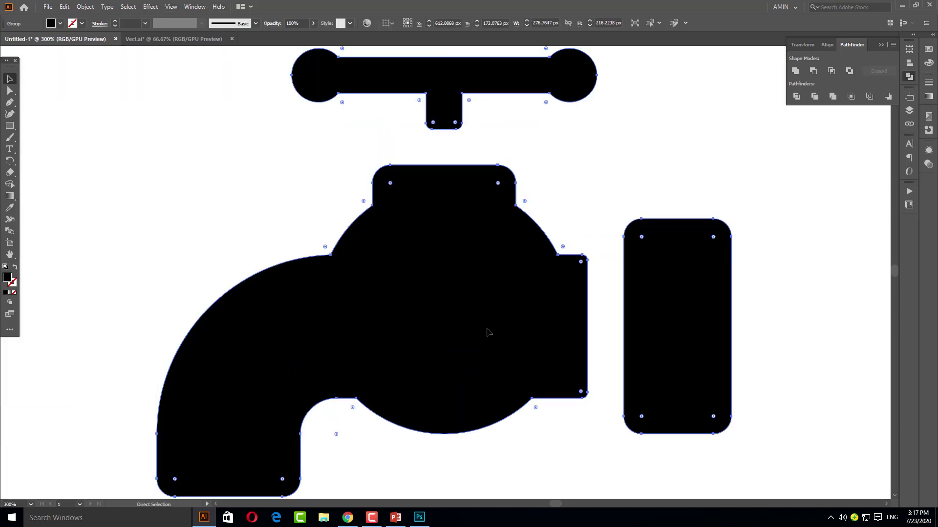
- Examine the selected faucet graphic's edges at magnifications between 100% and 300%, and deselect it at 150%
key("ctrl+minus")
key("ctrl+minus")
key("ctrl+minus")
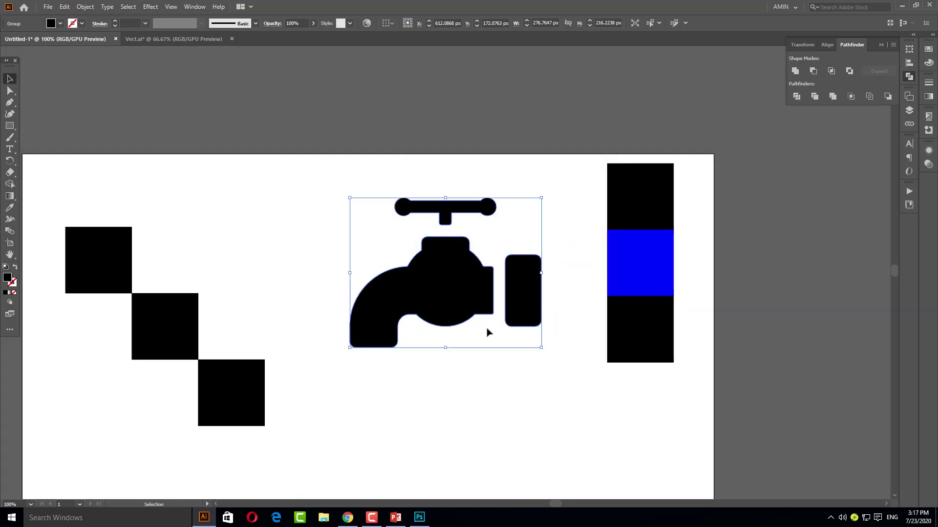
key("ctrl+=")
key("ctrl+=")
key("ctrl+=")
key("ctrl+minus")
key("ctrl+minus")
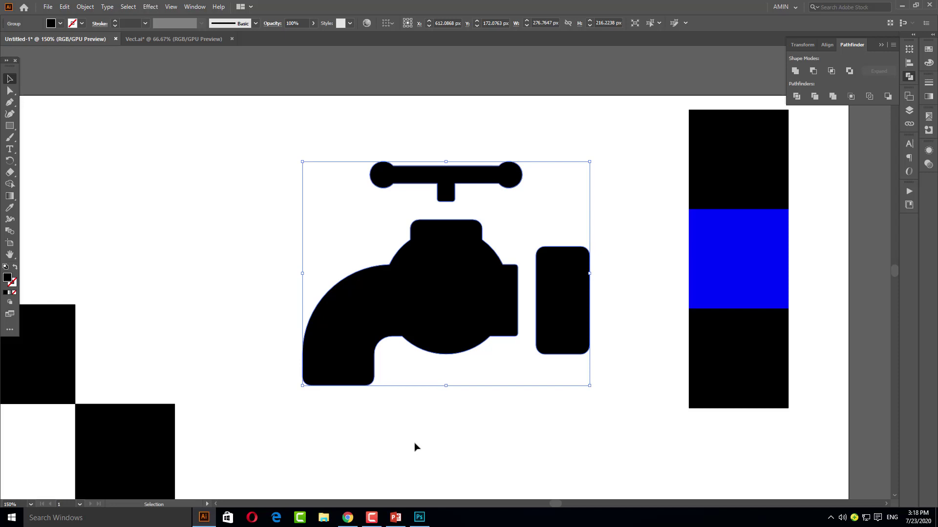
left_click(549, 436)
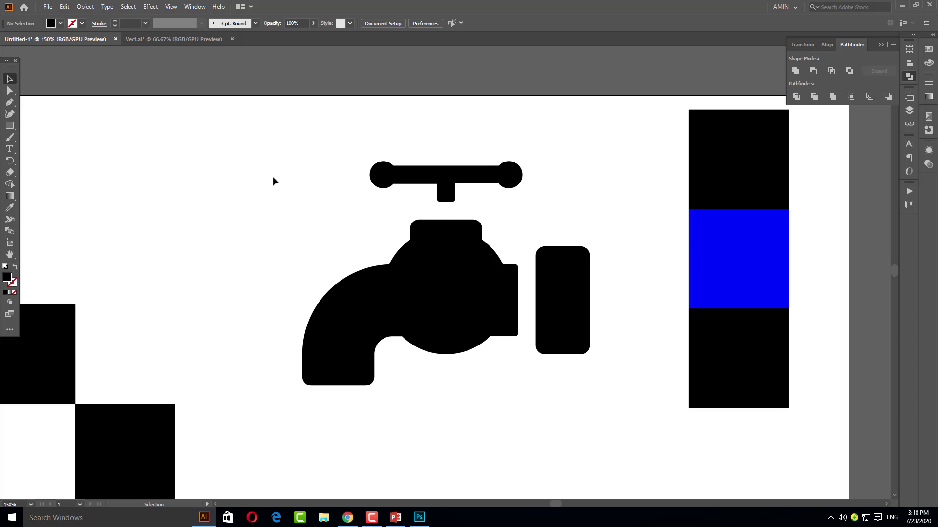
- Reselect the whole faucet graphic on the artboard and switch to the Photoshop document containing the faucet smart object
left_click_drag(278, 144, 609, 387)
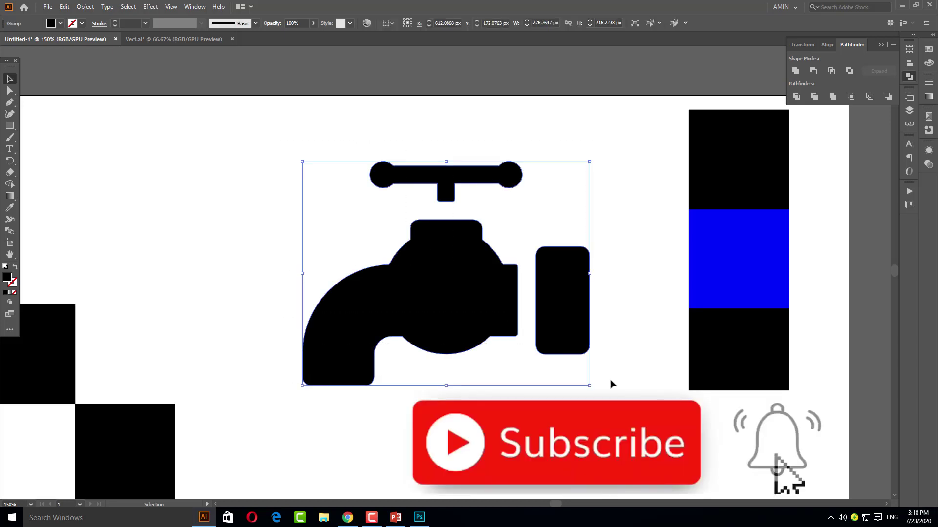
left_click(613, 386)
left_click(562, 308)
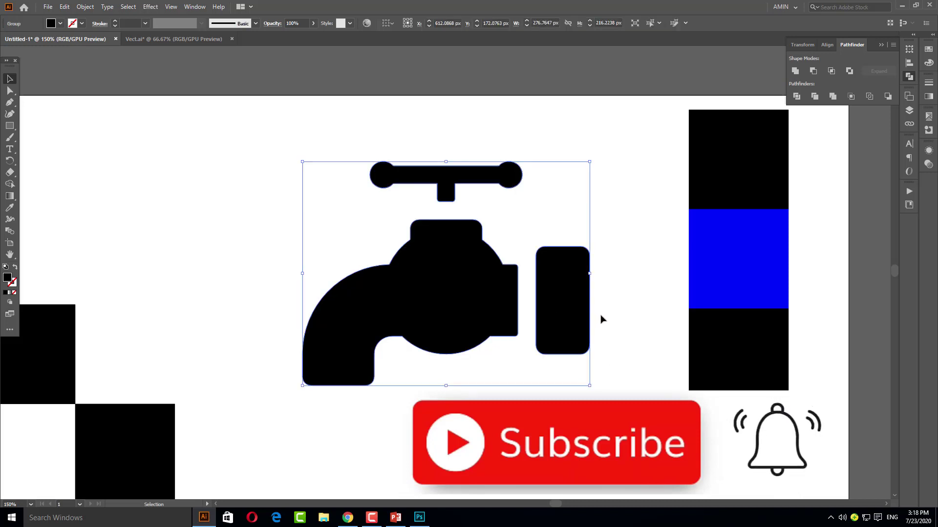
left_click(622, 329)
left_click(509, 298)
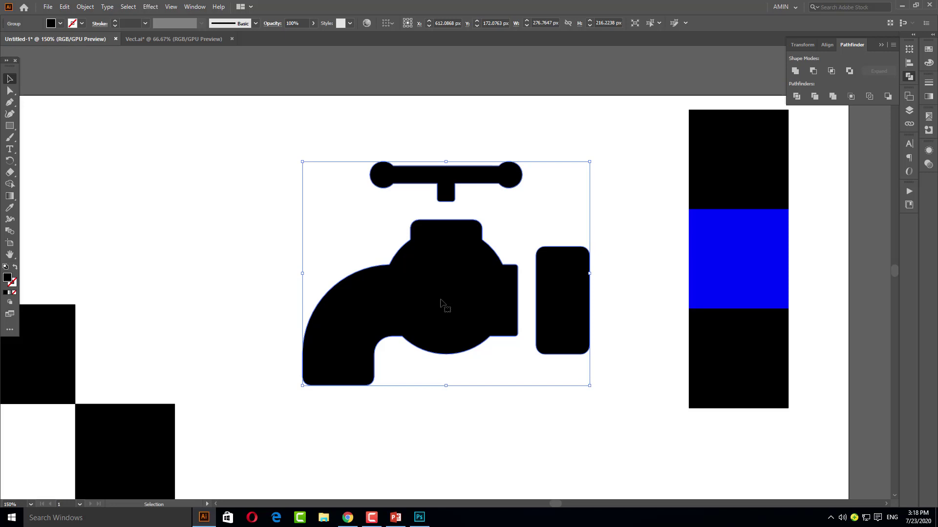
left_click(419, 517)
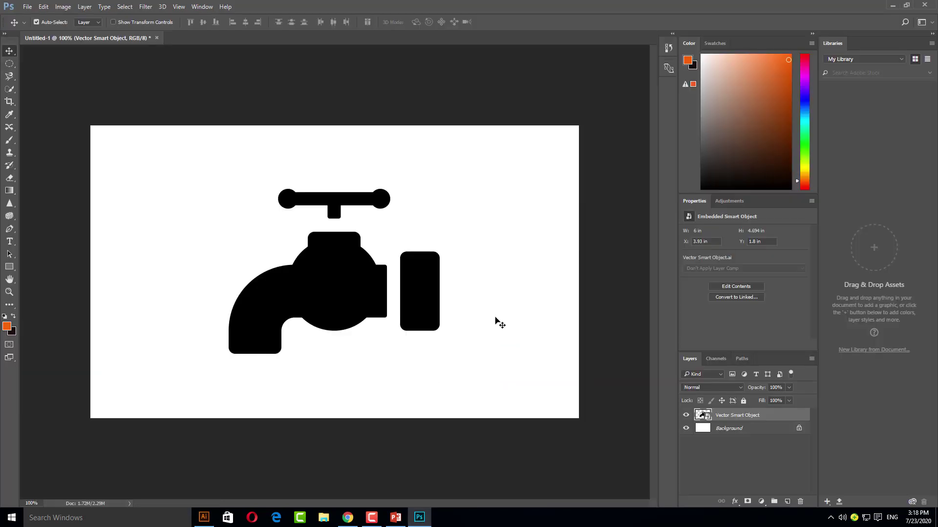